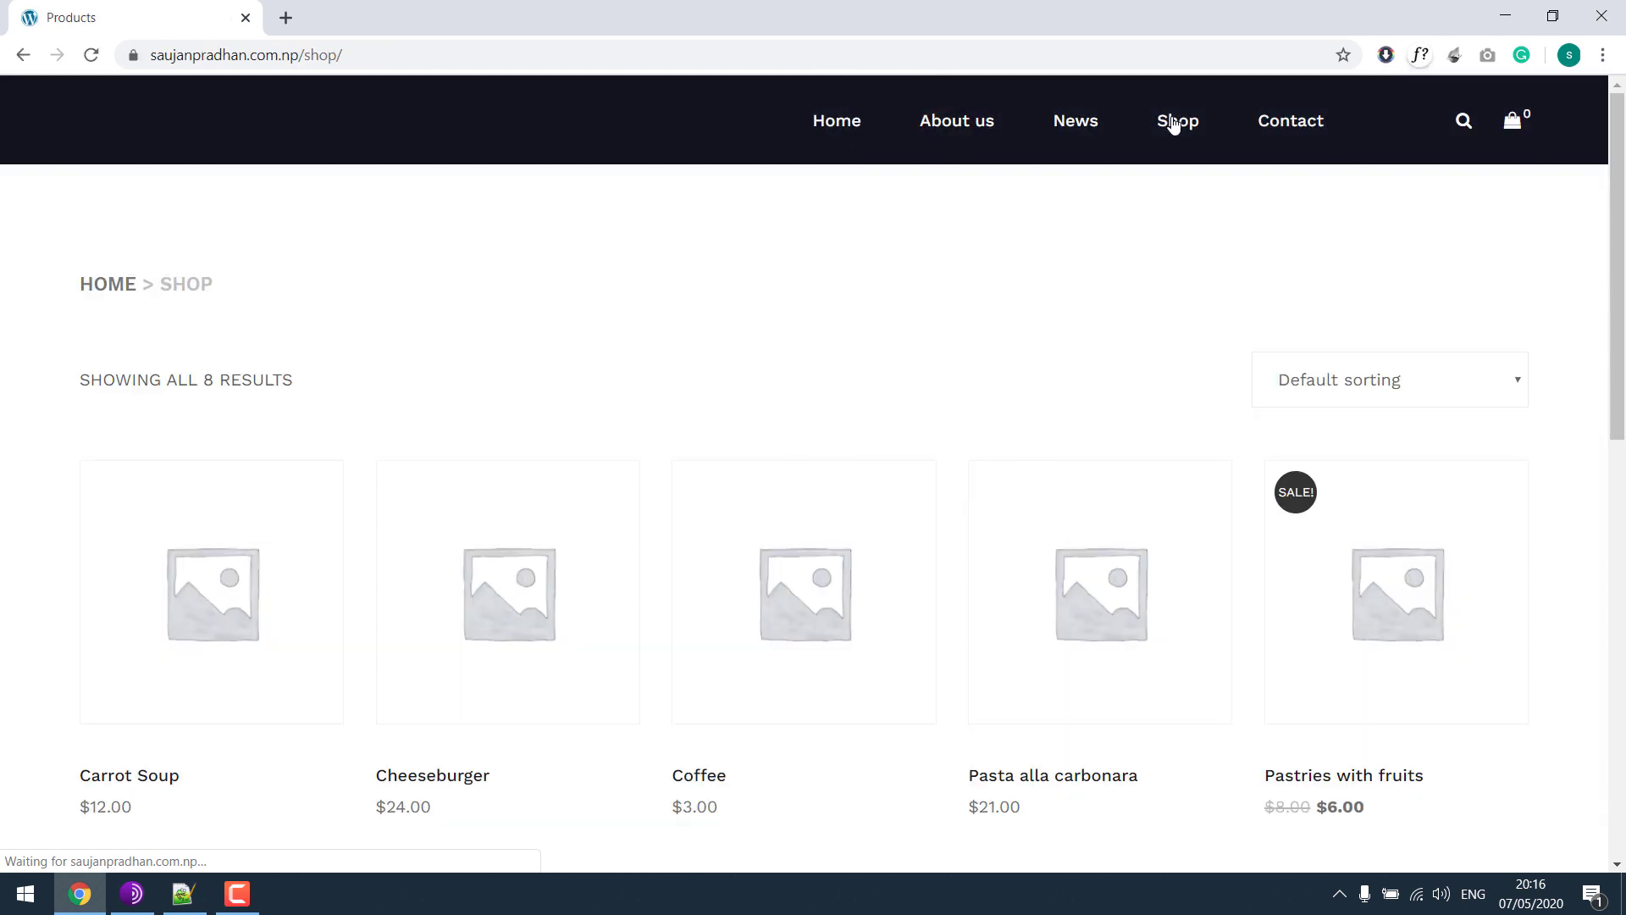
Add Pasta alla carbonara to the cart, proceed to checkout, and review the order and privacy notice.
left_click(1053, 641)
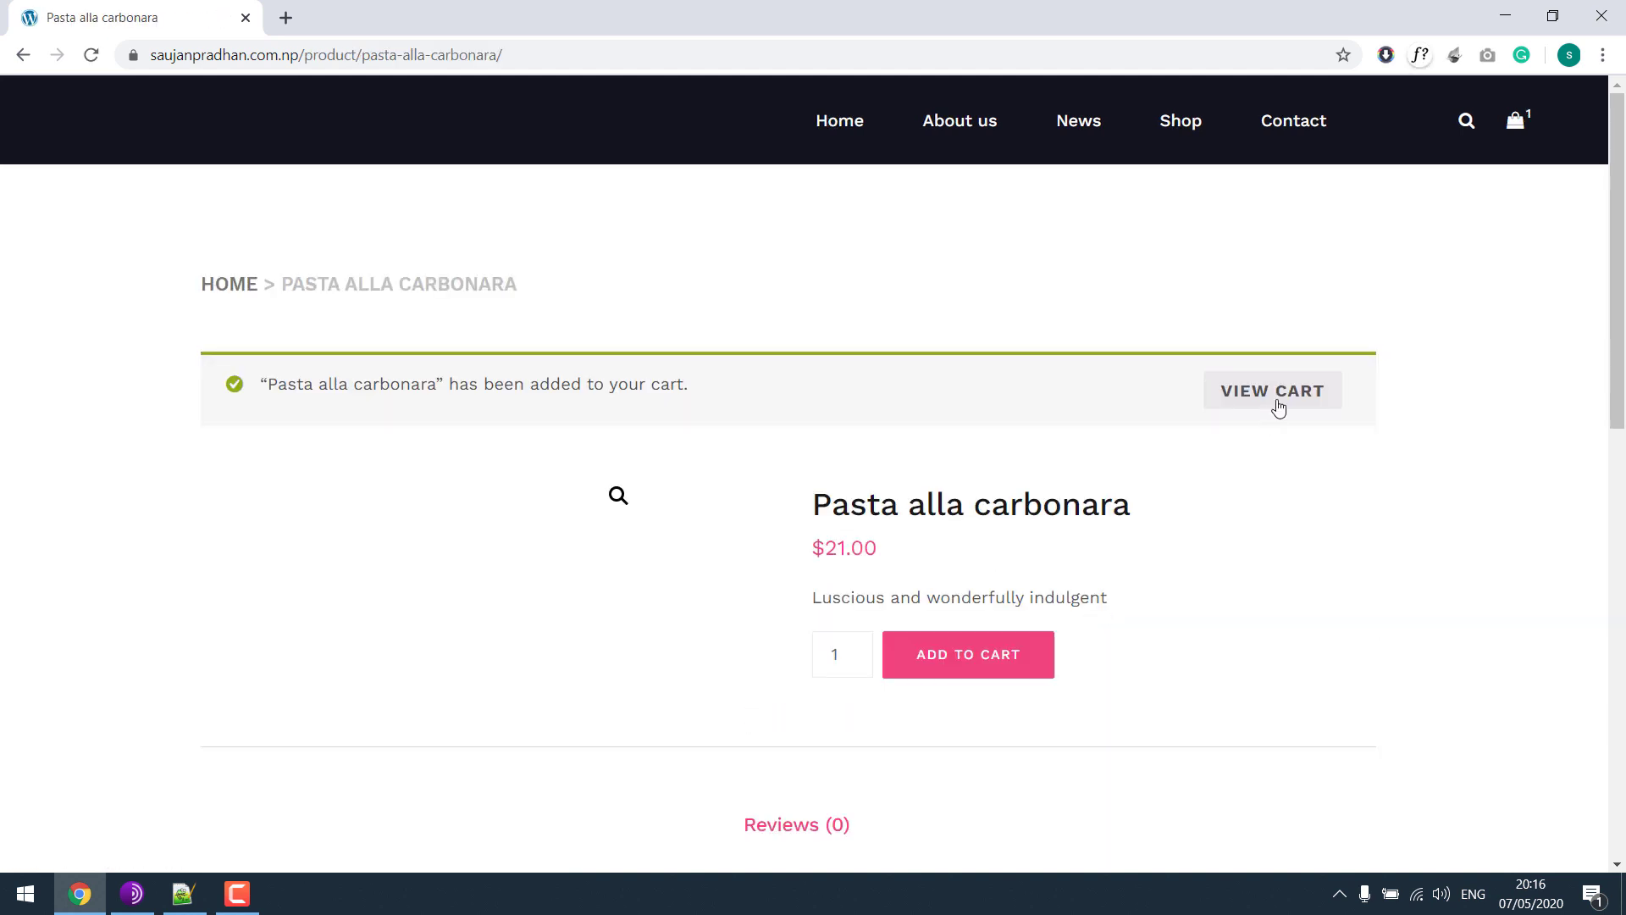
left_click(1279, 408)
scroll(1336, 599, "down", 3)
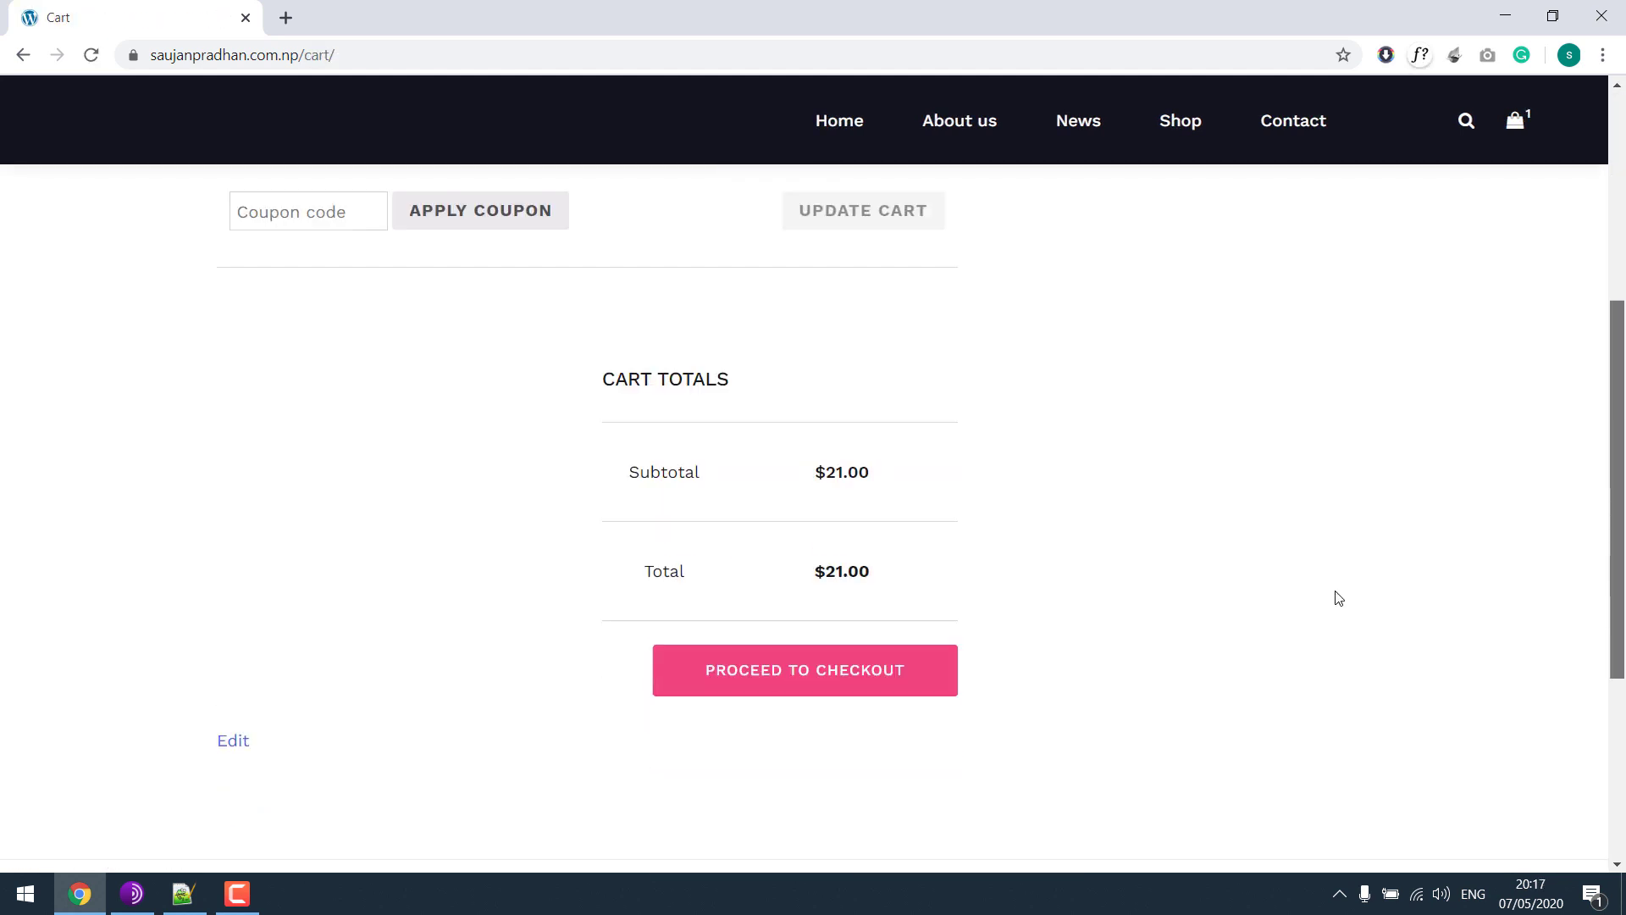
left_click(895, 679)
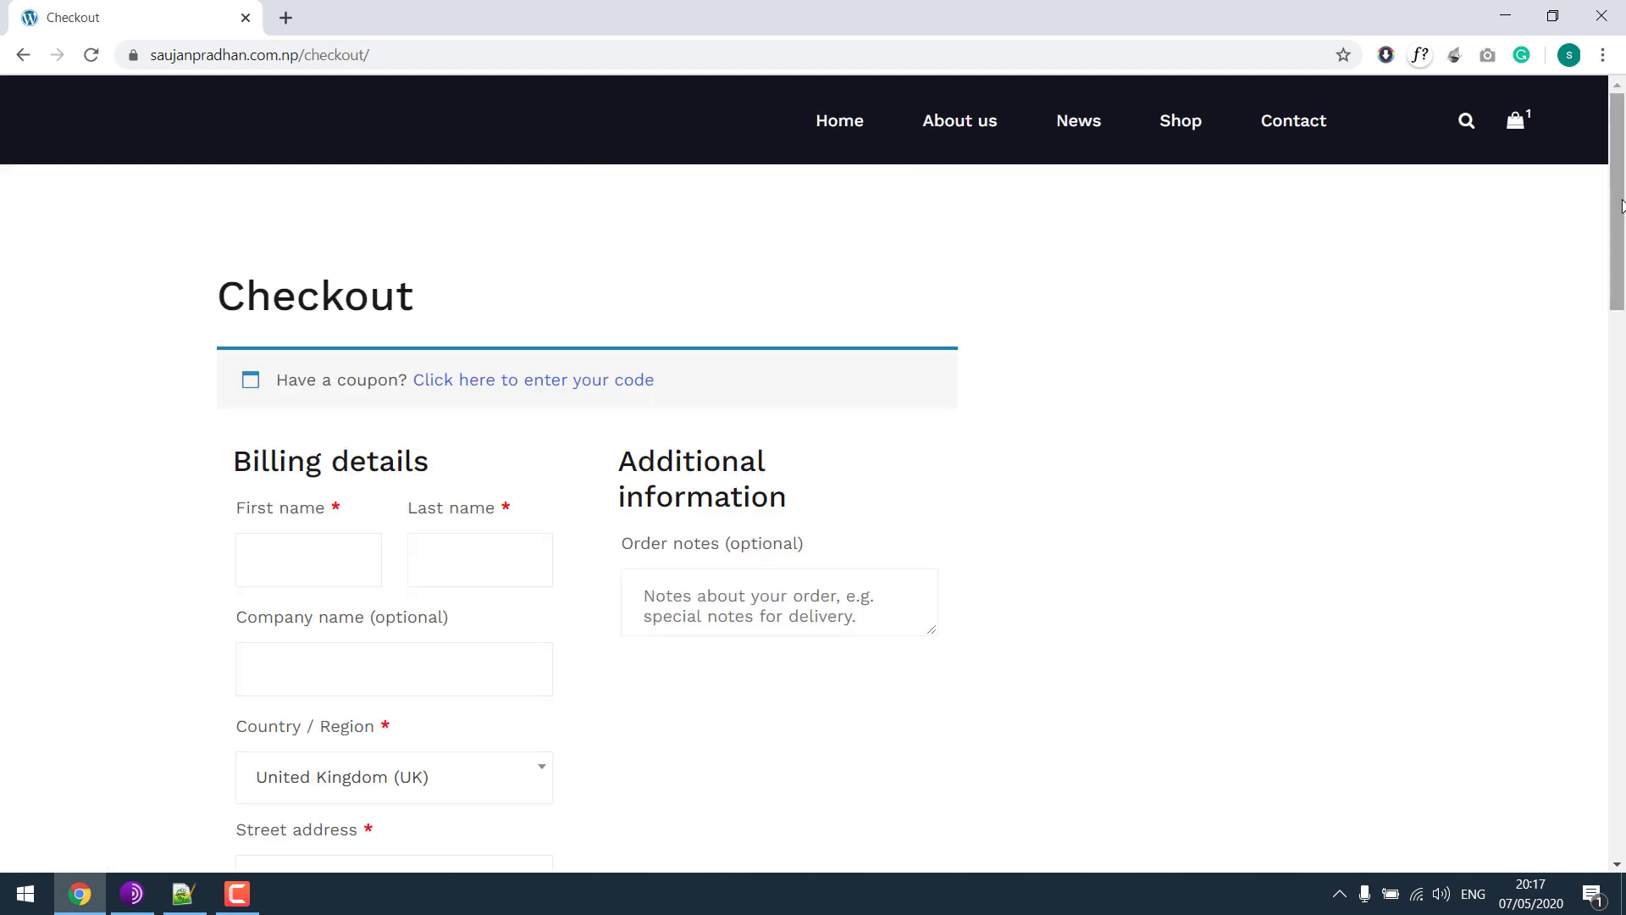
left_click_drag(1616, 290, 1600, 684)
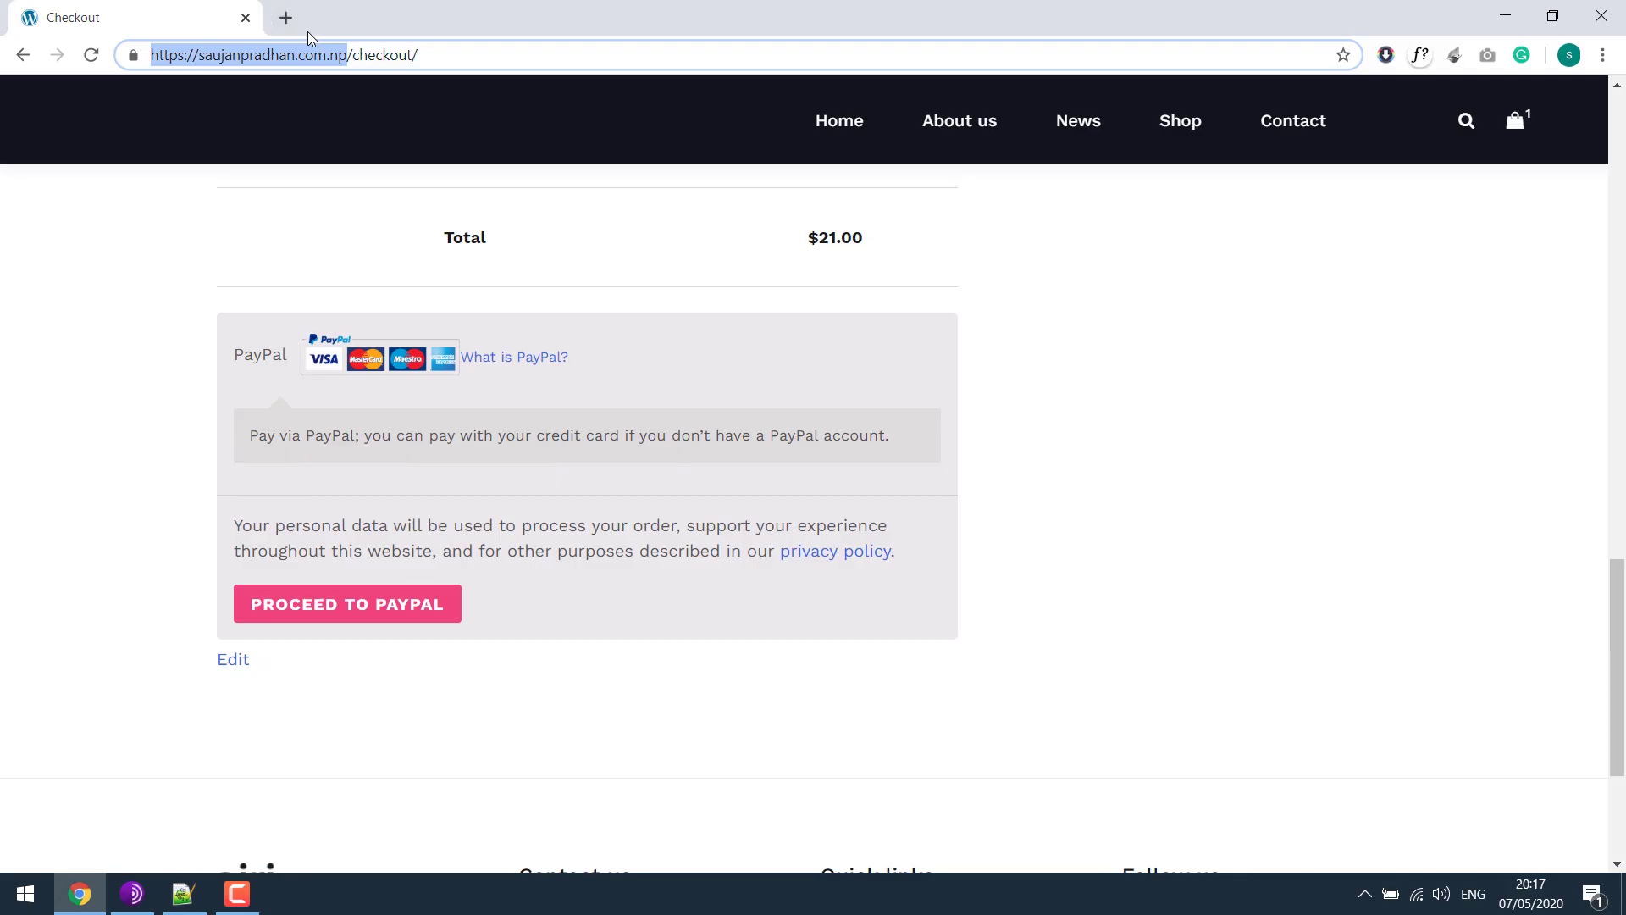
In a new tab, load the site's /wp-admin login page and sign in with the admin username and password.
left_click(285, 18)
type("saujanpradhan.com.np/wp-admin")
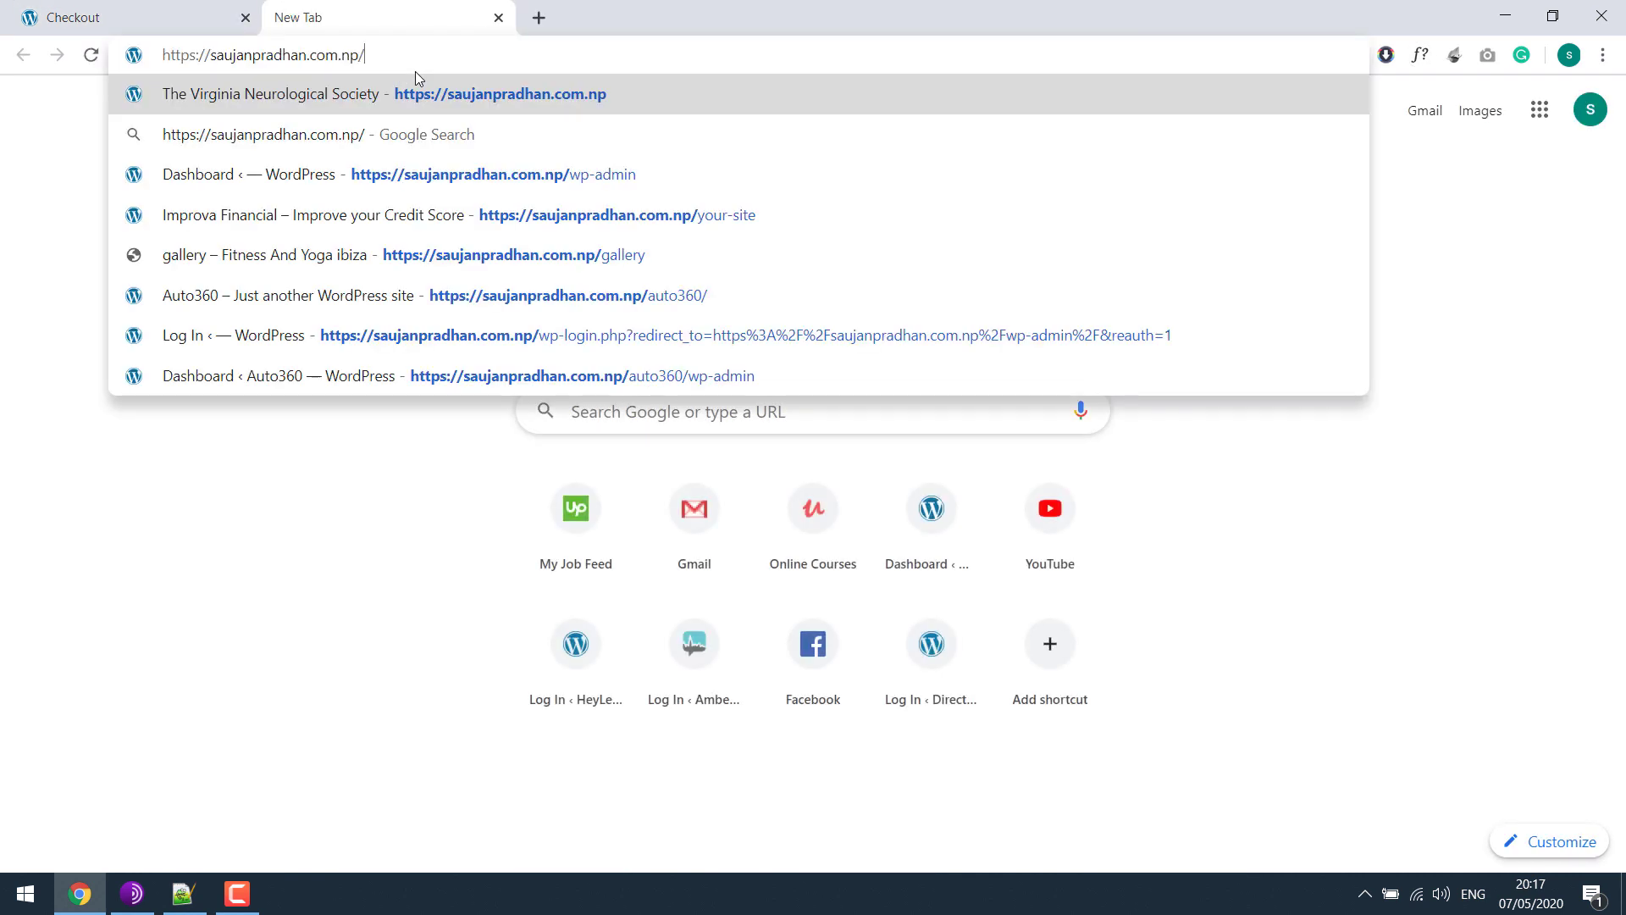
key("Return")
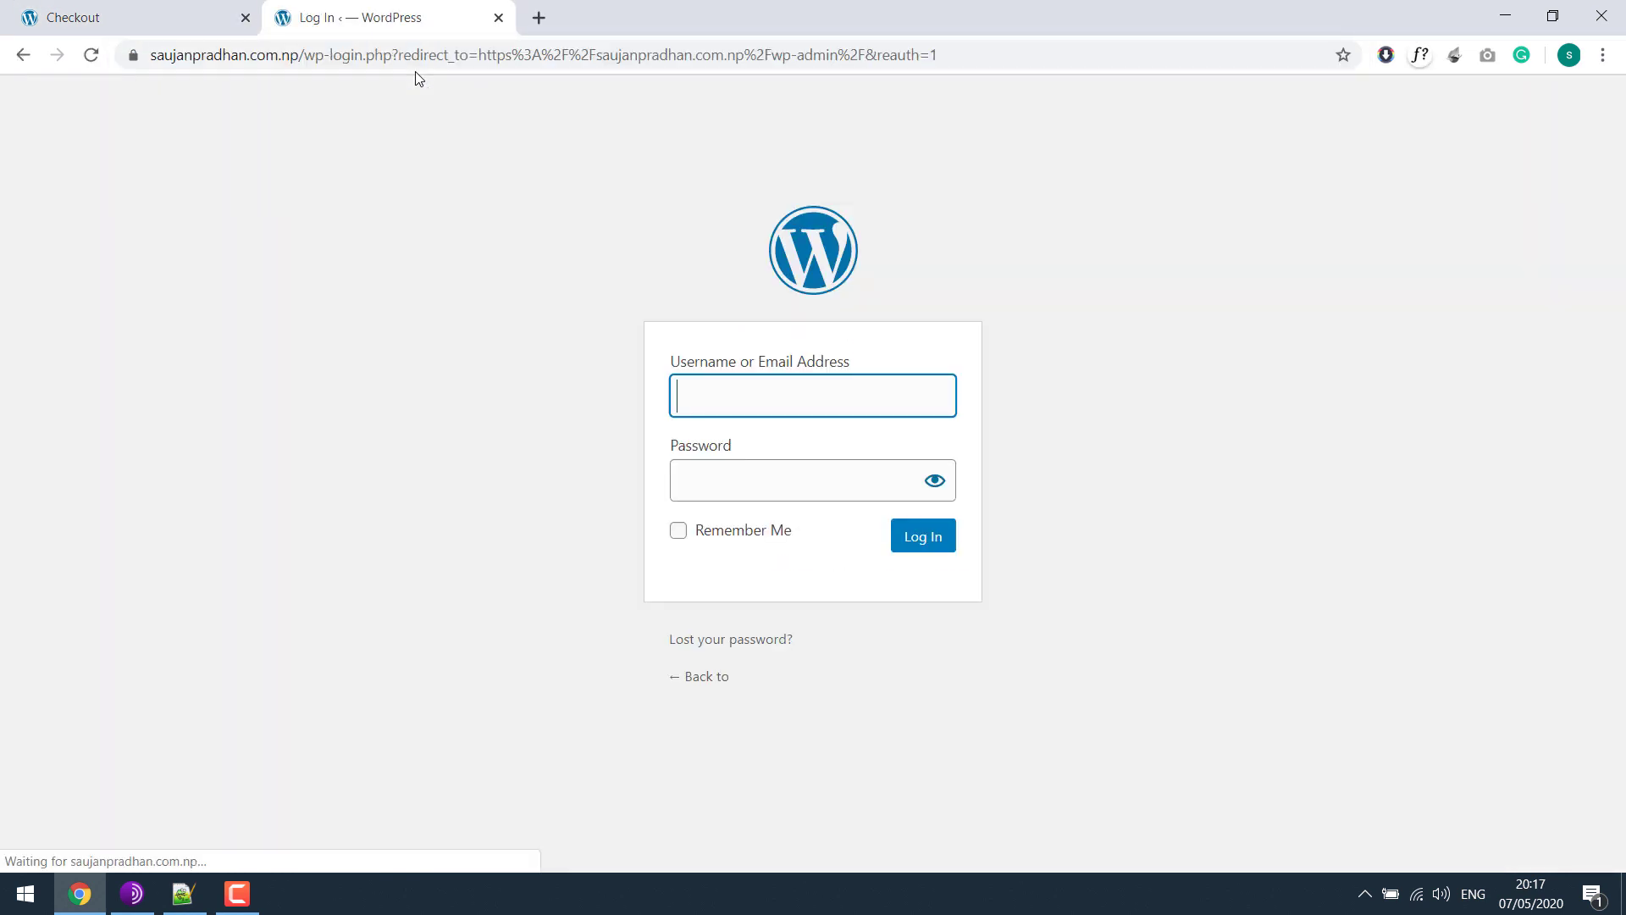
type("saujan")
key("Tab")
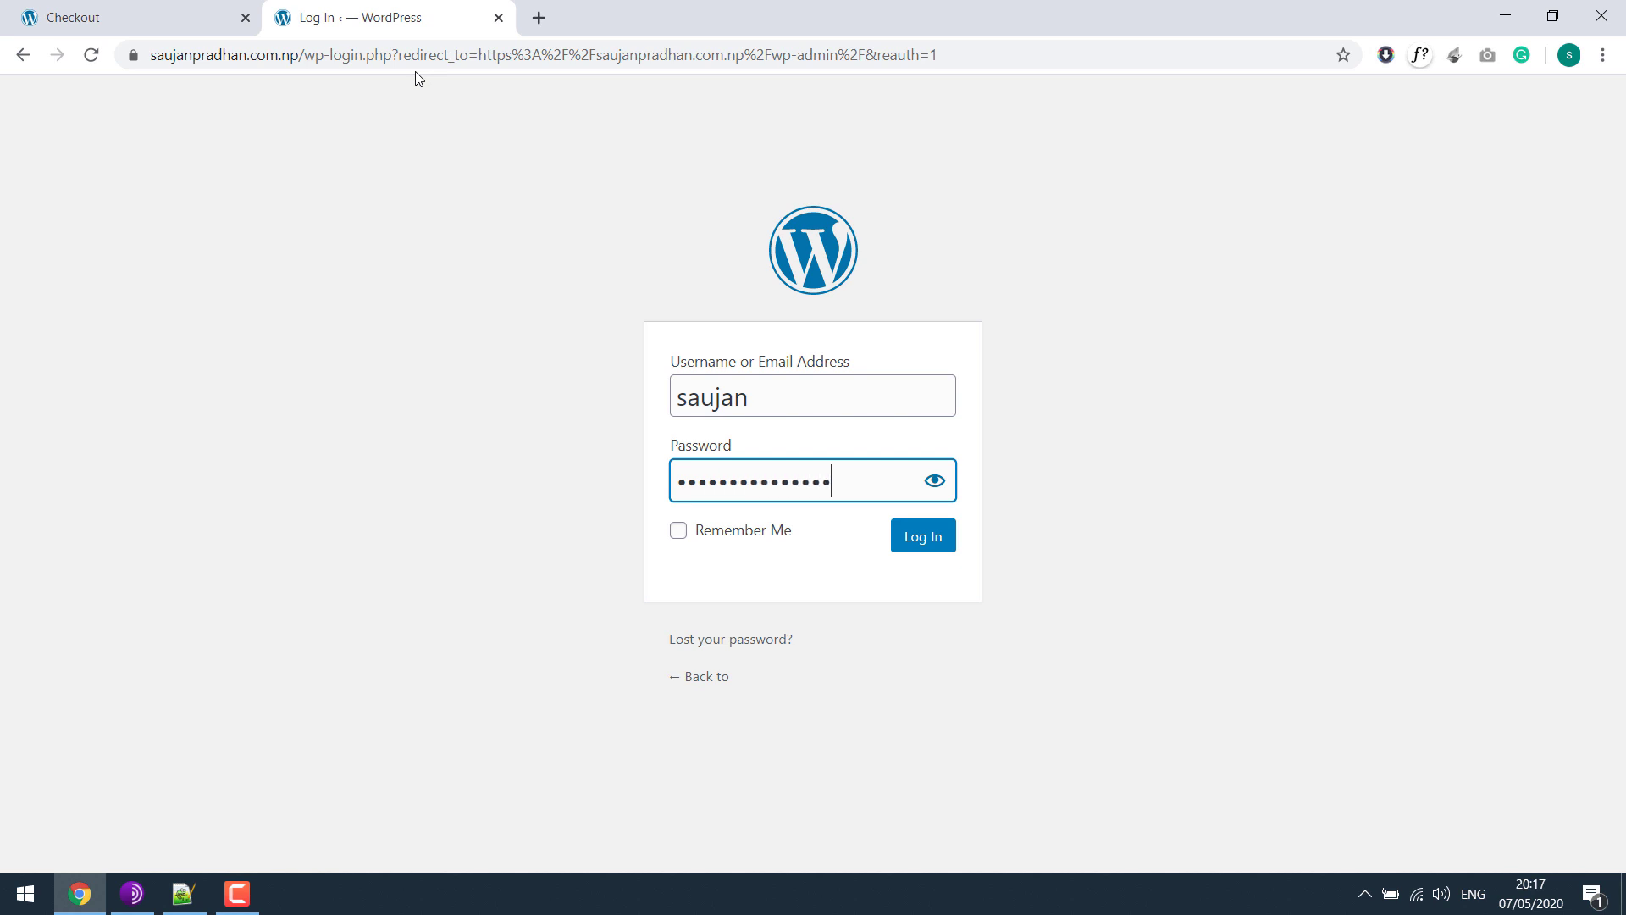
key("Return")
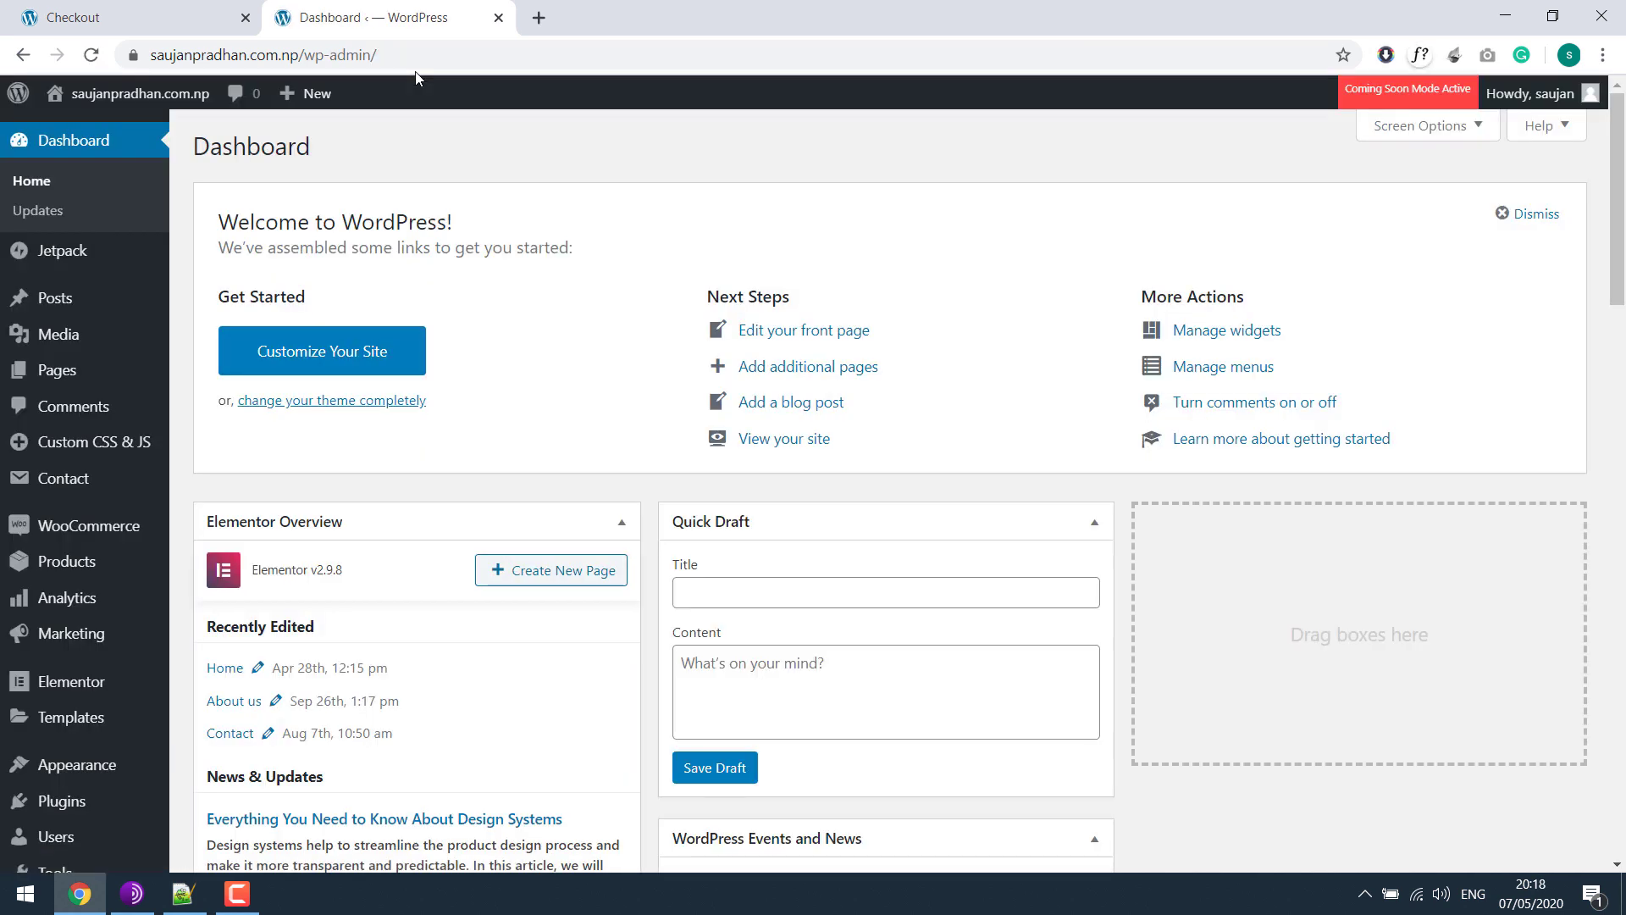
Go to WooCommerce Settings and open the Accounts & Privacy section.
mouse_move(102, 527)
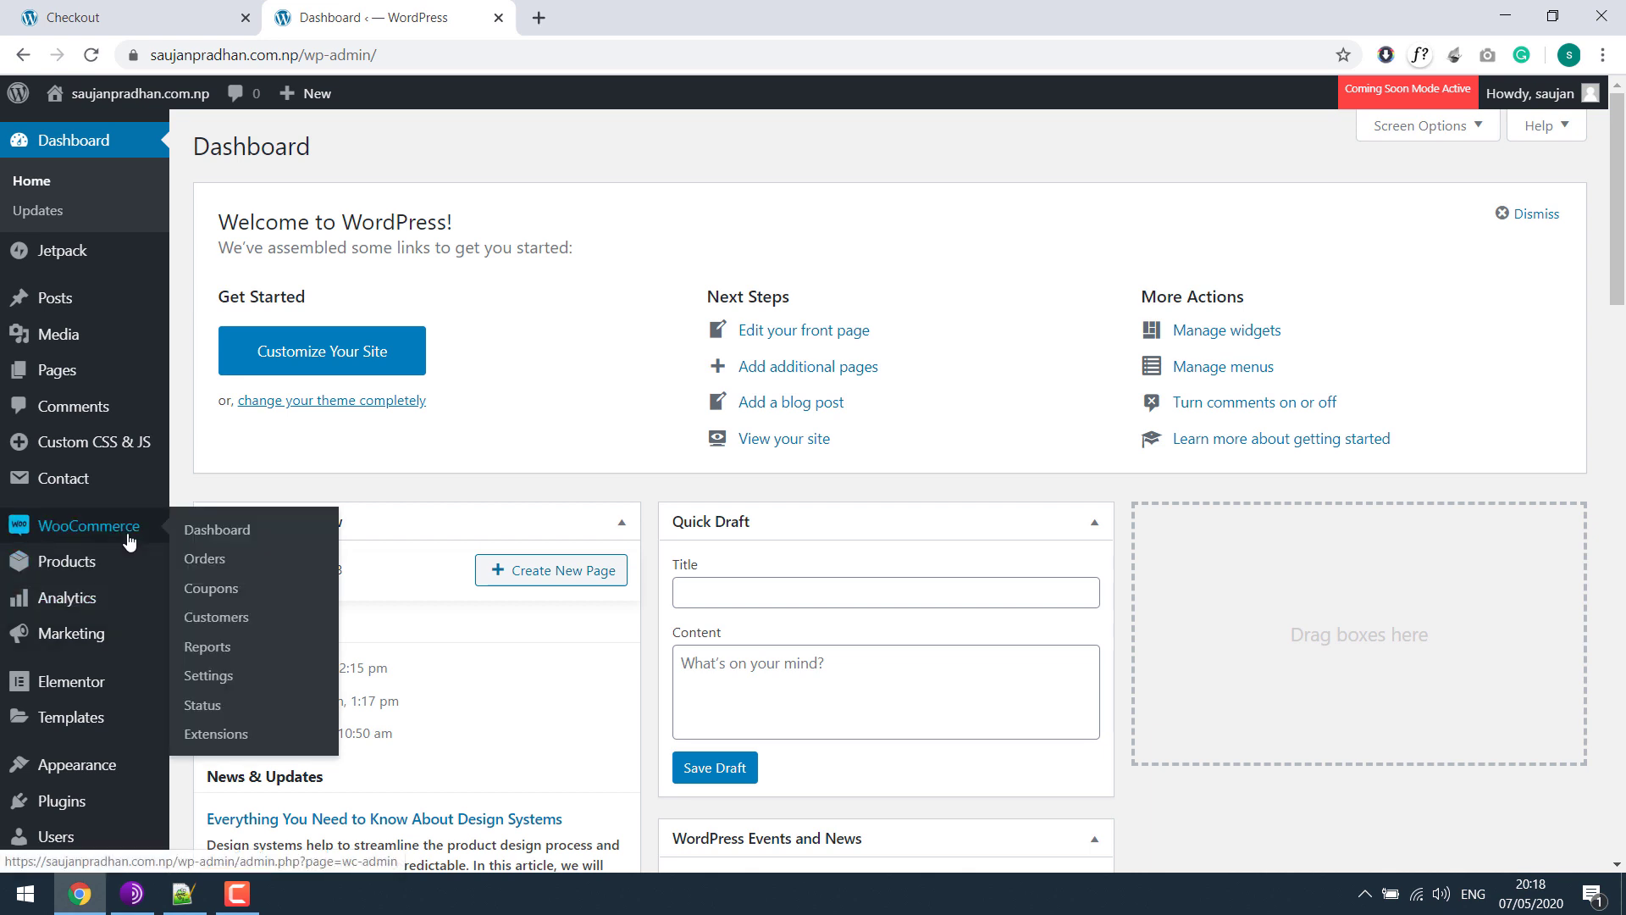
left_click(208, 675)
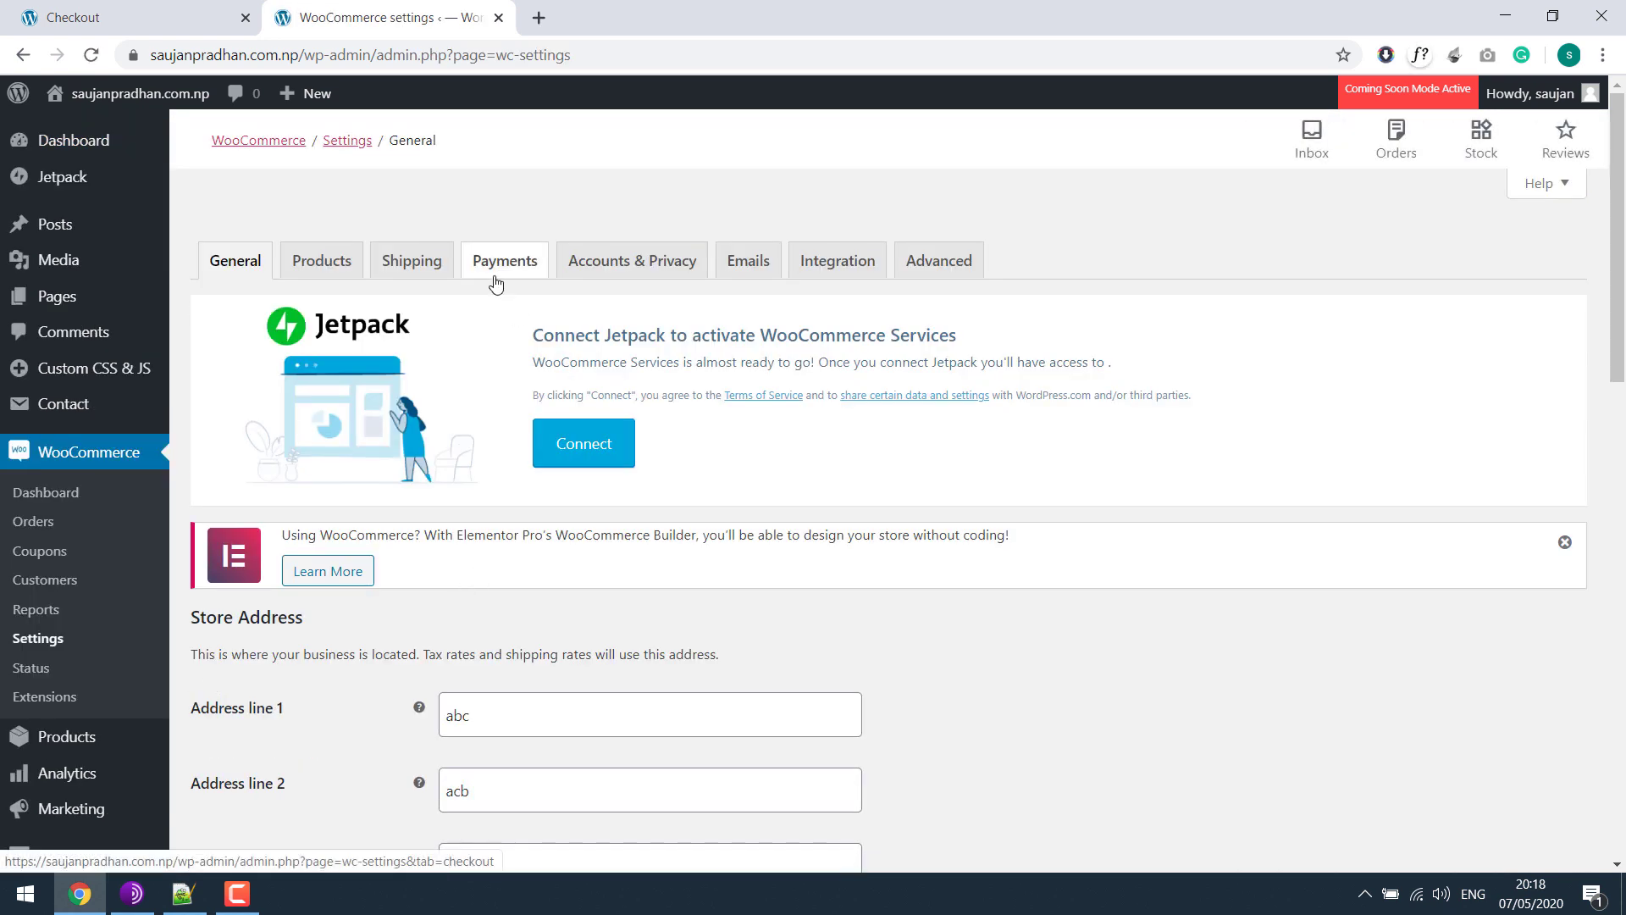
left_click(639, 265)
scroll(1622, 453, "down", 3)
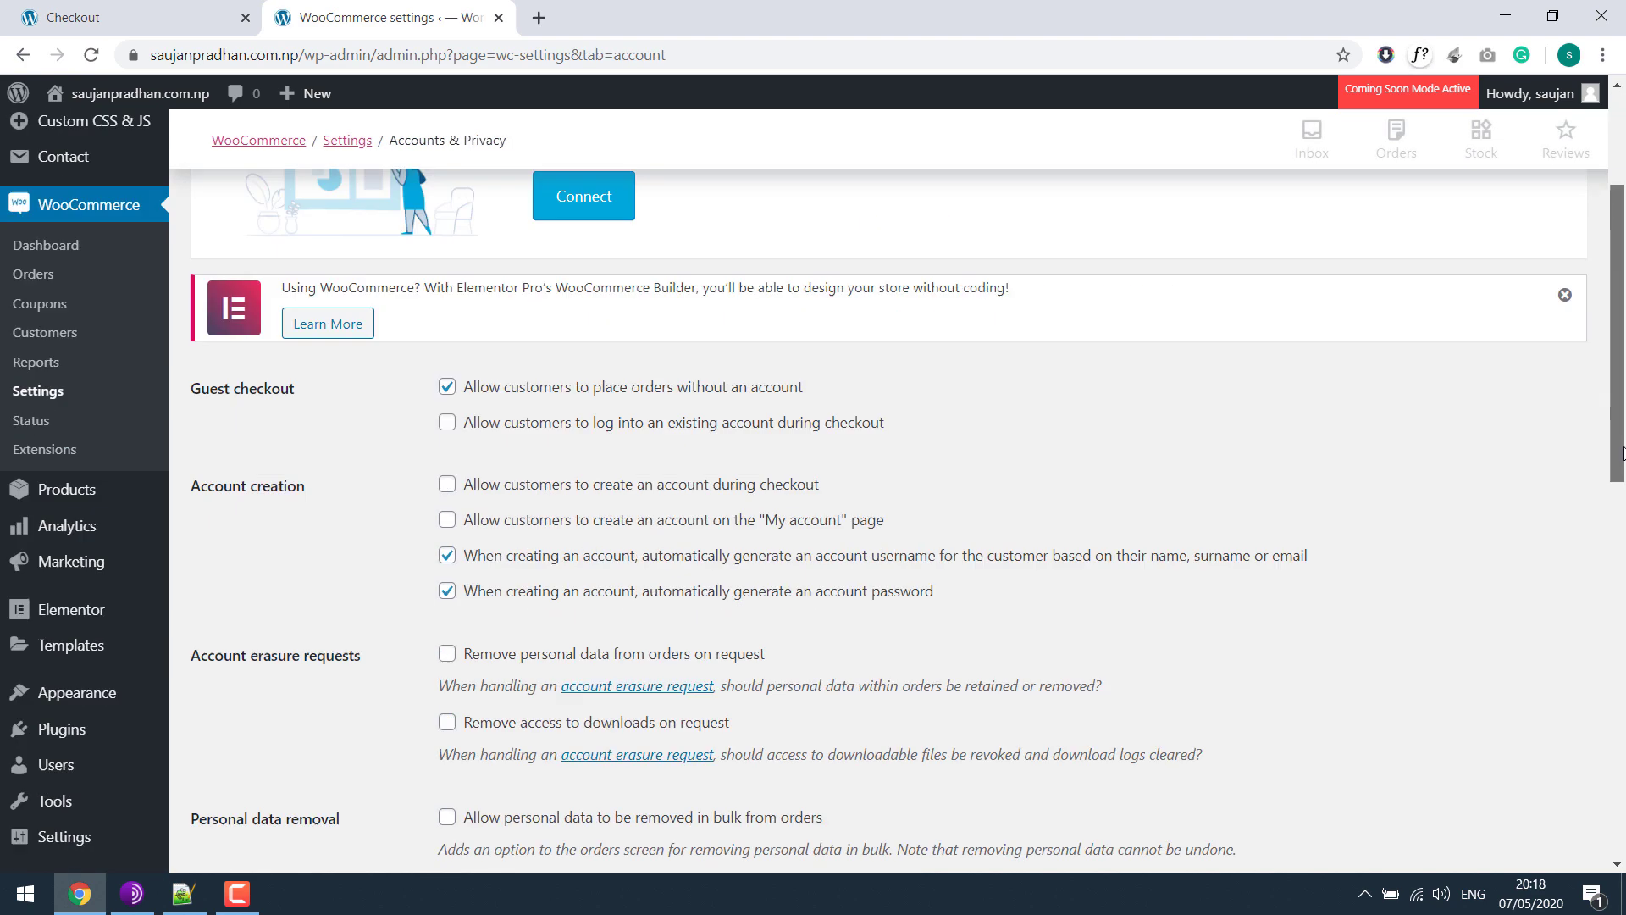
scroll(1622, 453, "down", 7)
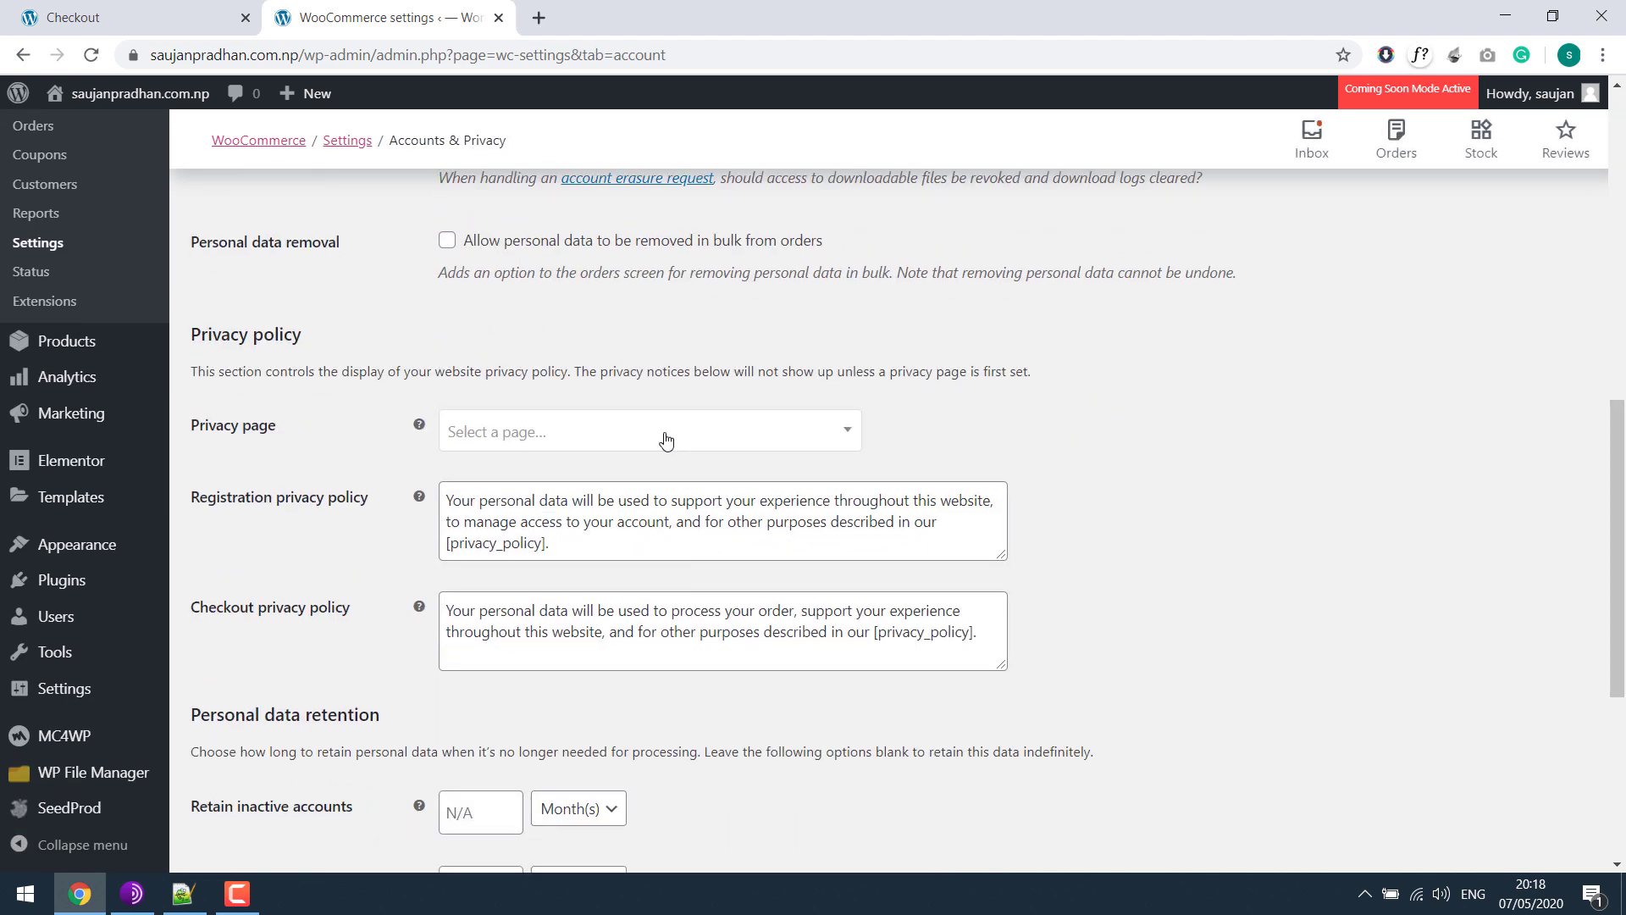
Choose Home as the privacy page and save the changes.
left_click(671, 434)
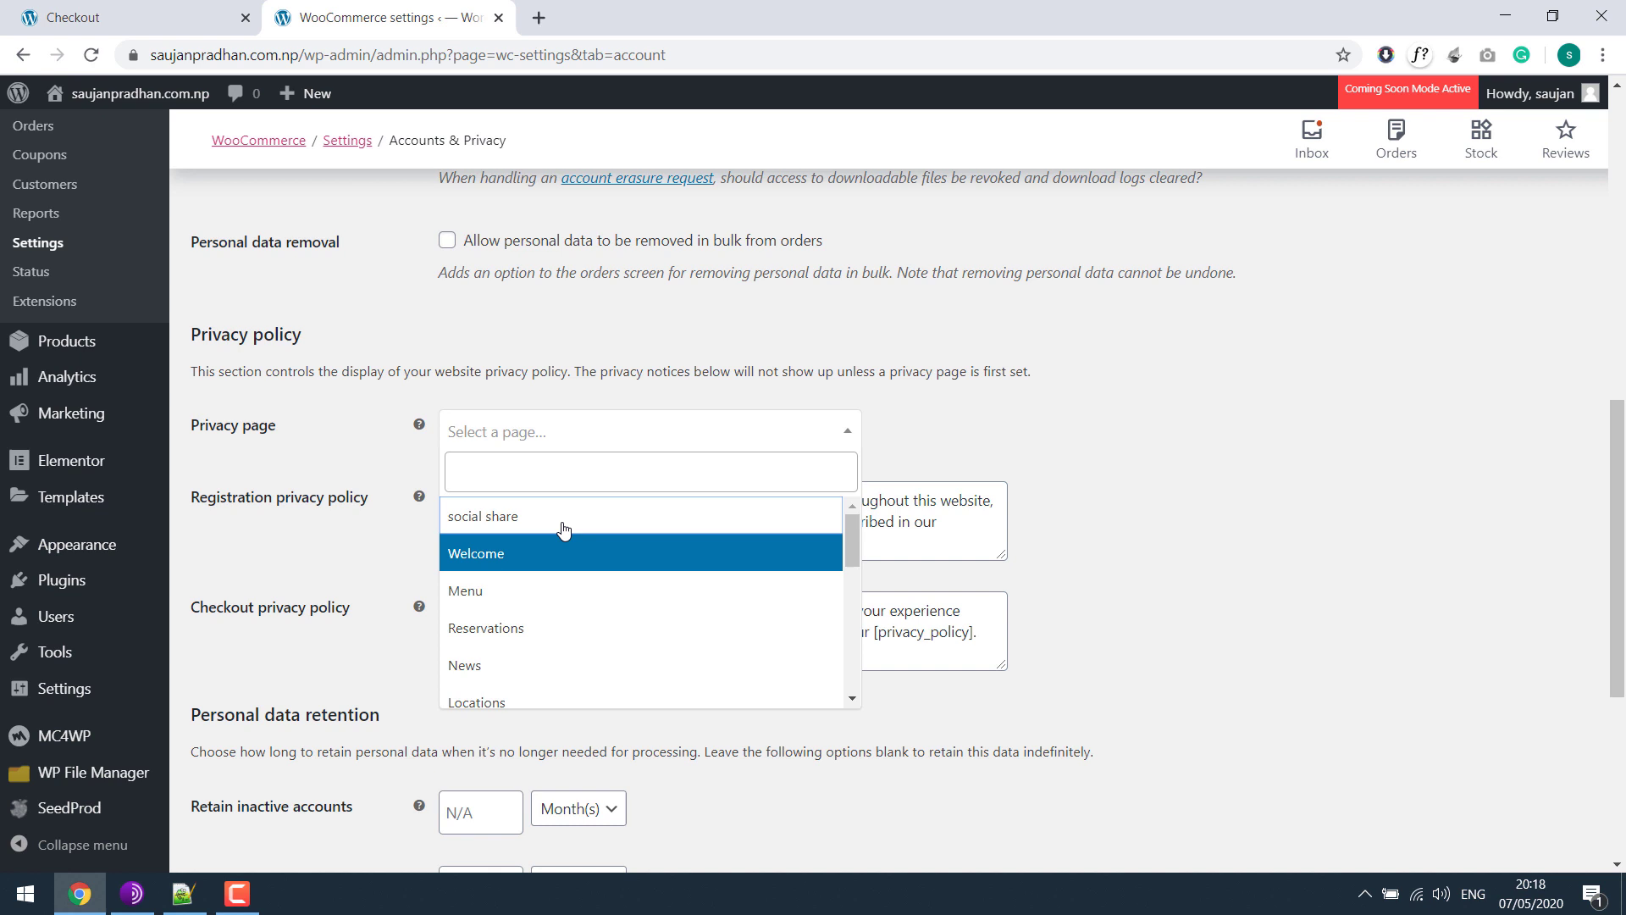
left_click(762, 434)
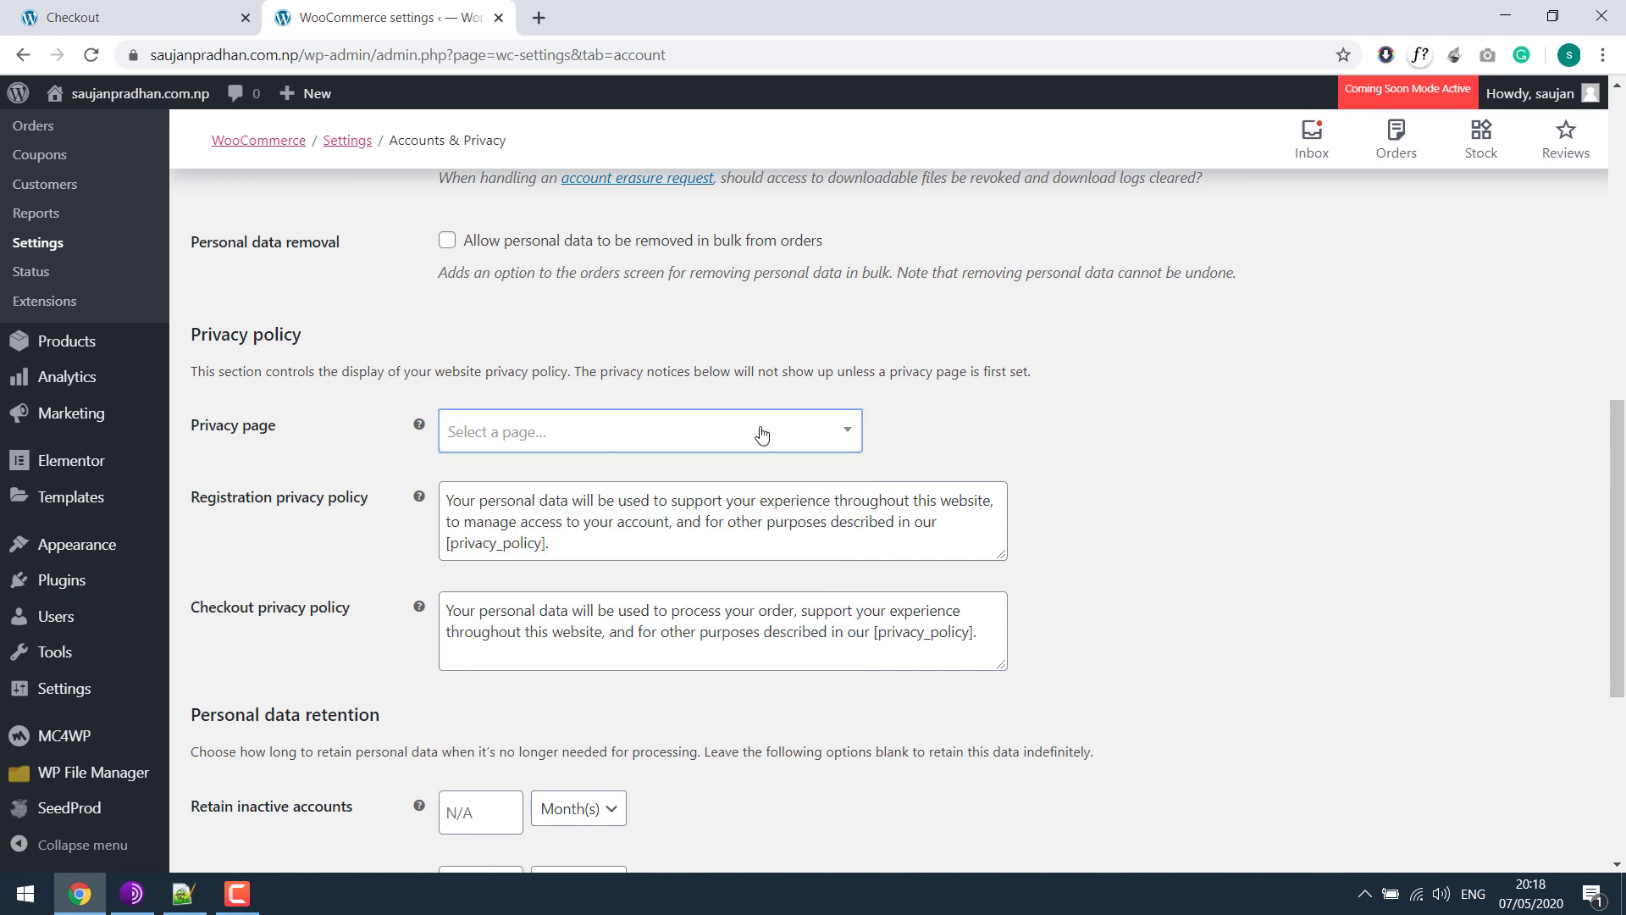
left_click(640, 447)
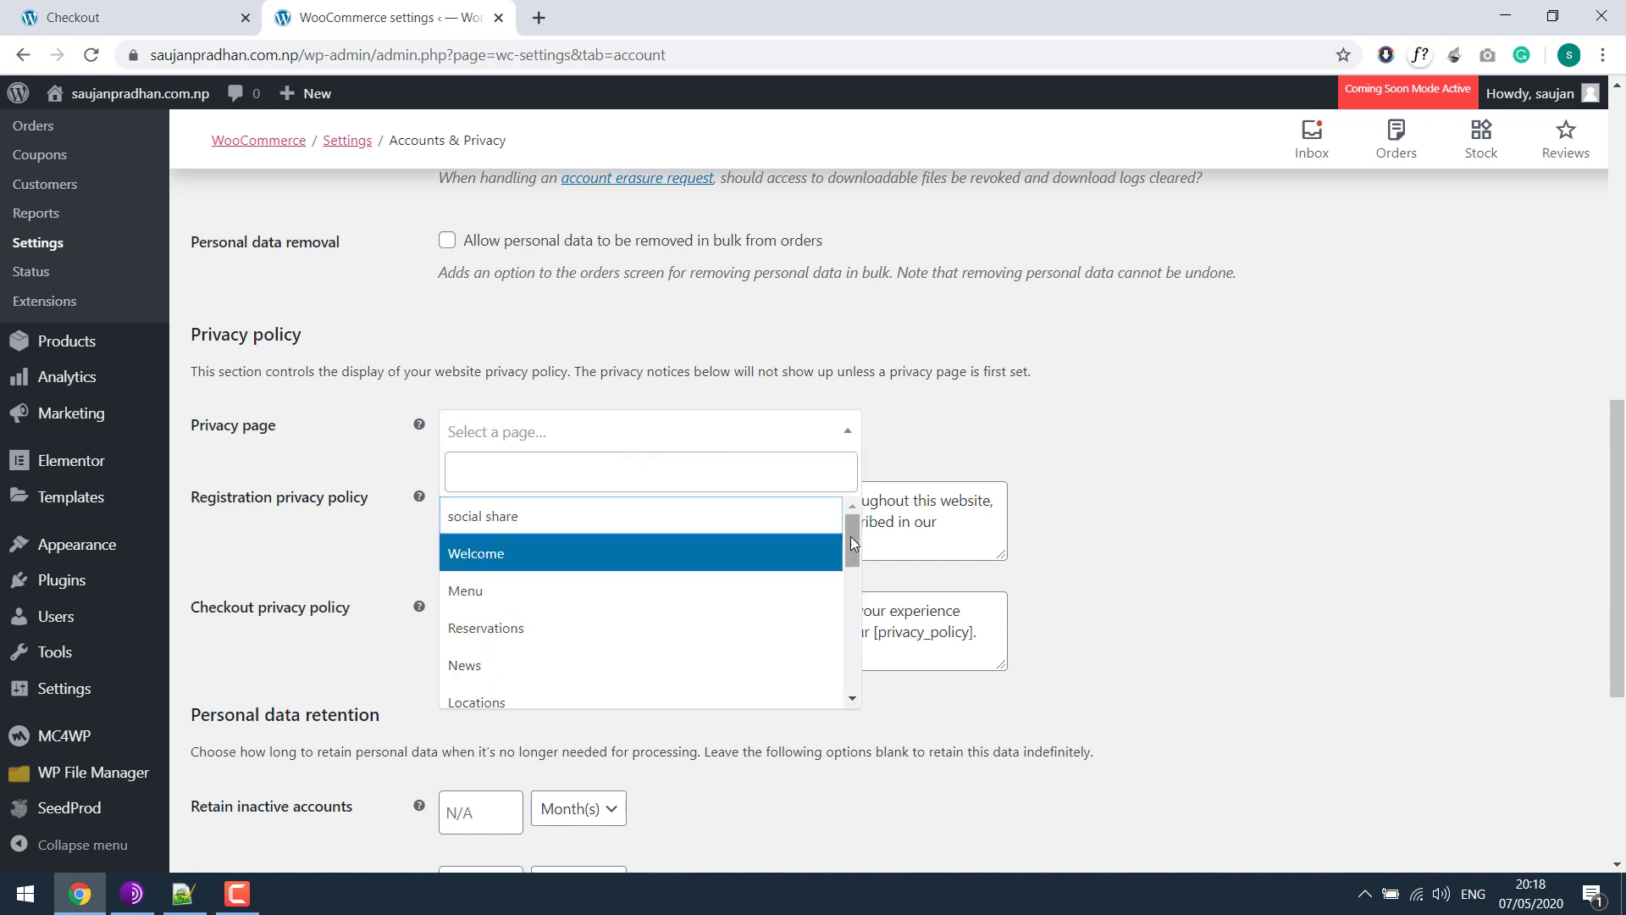
left_click_drag(852, 542, 845, 667)
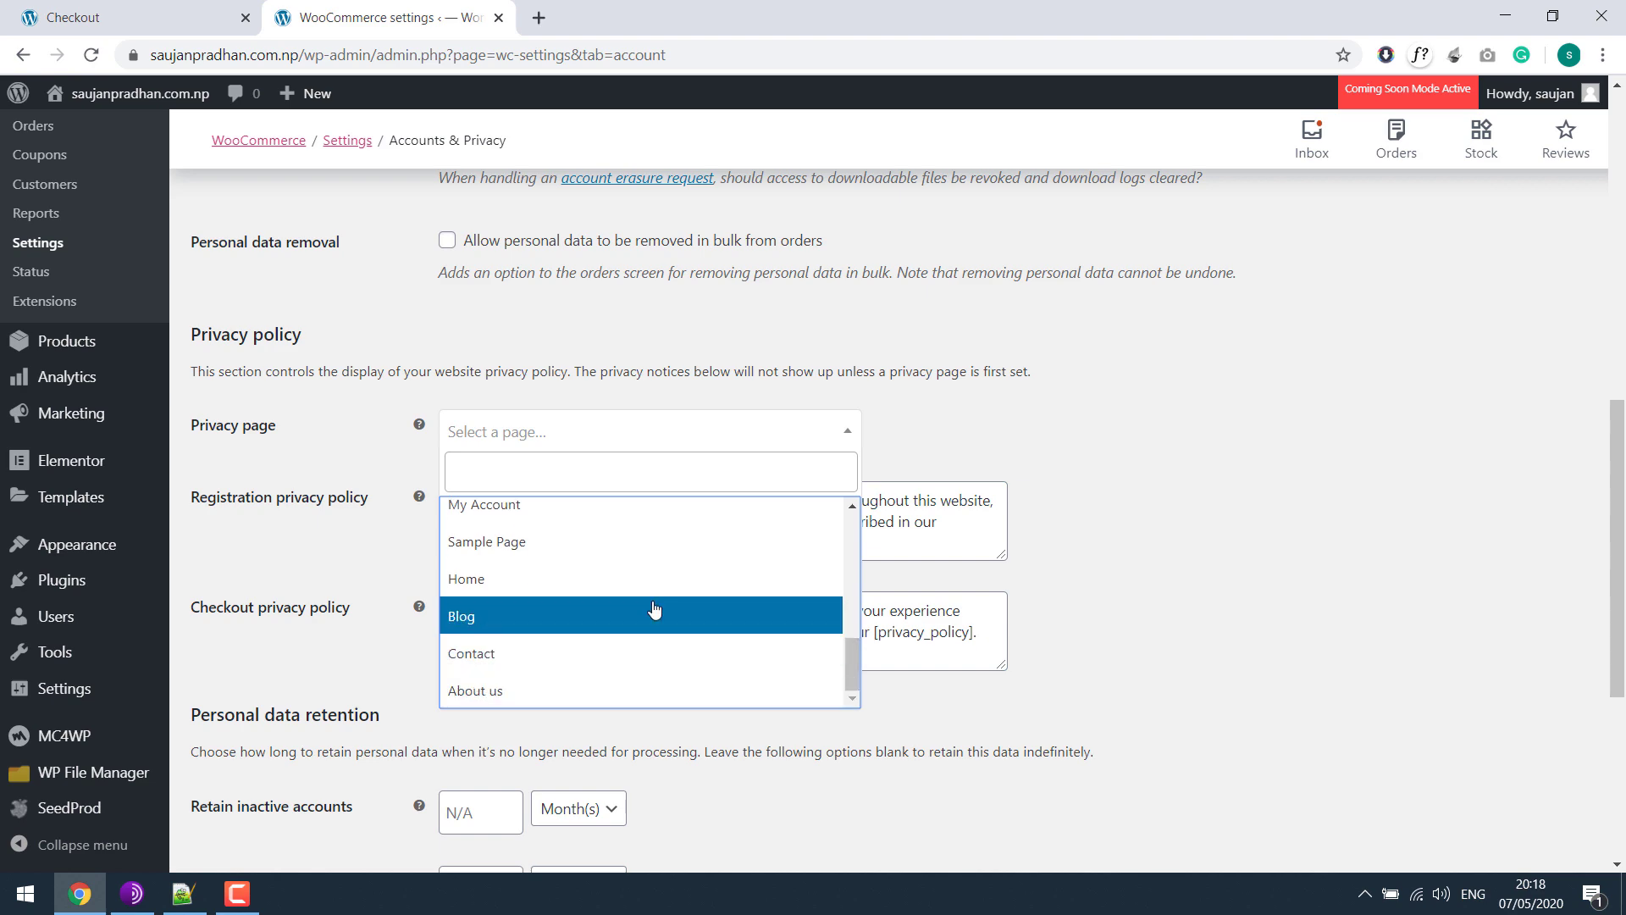
left_click(637, 572)
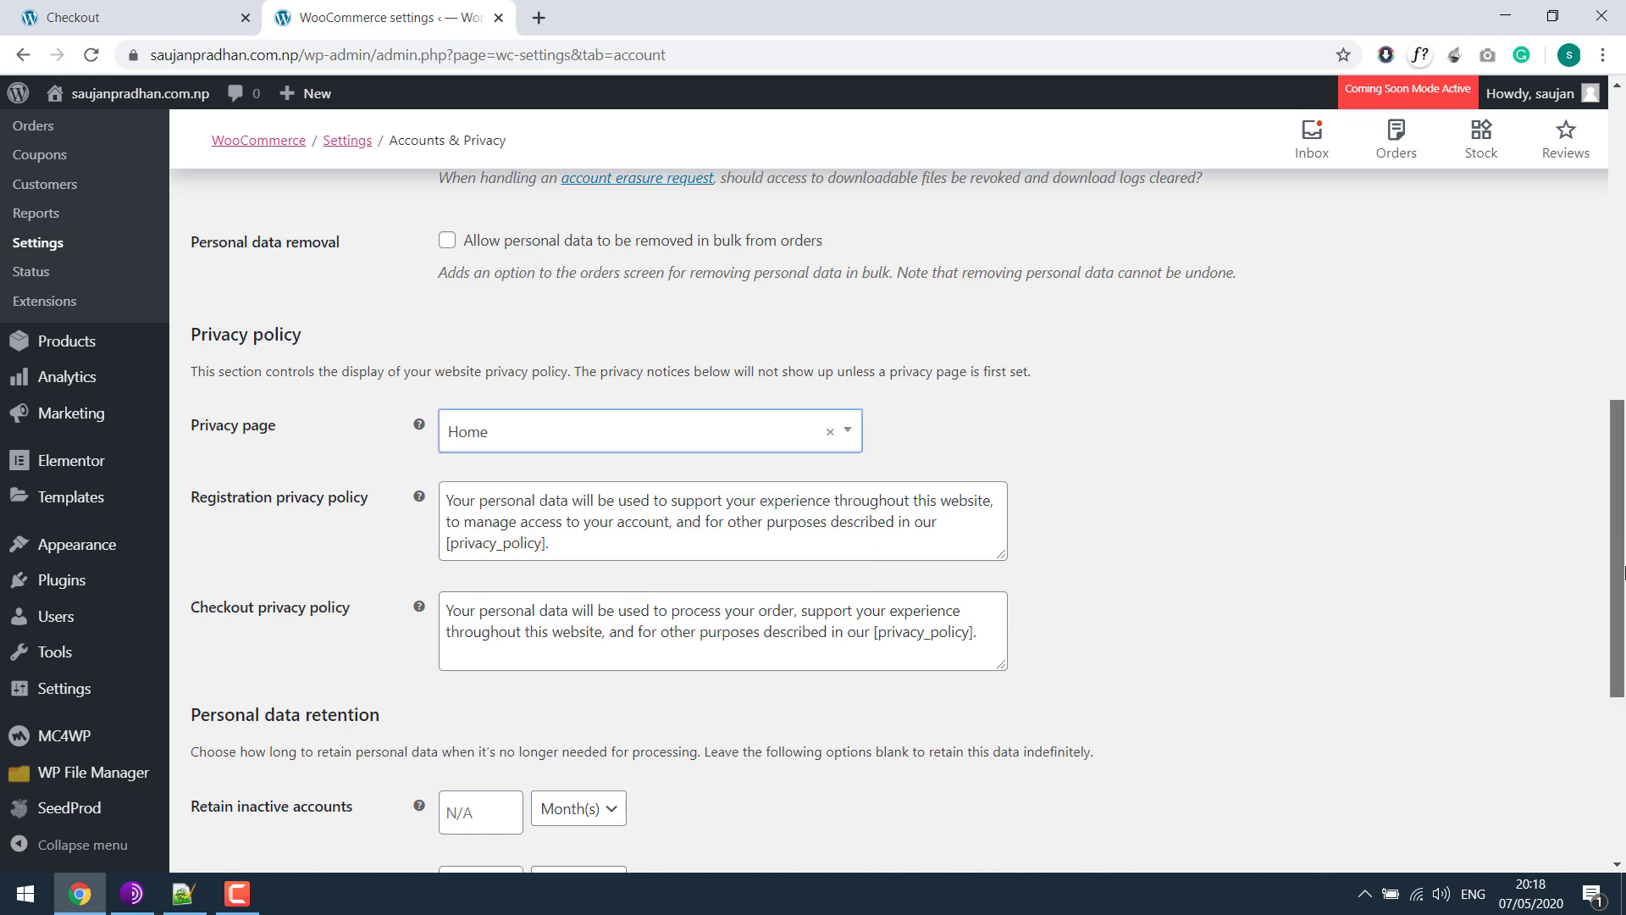
left_click_drag(1617, 549, 1618, 709)
left_click(273, 766)
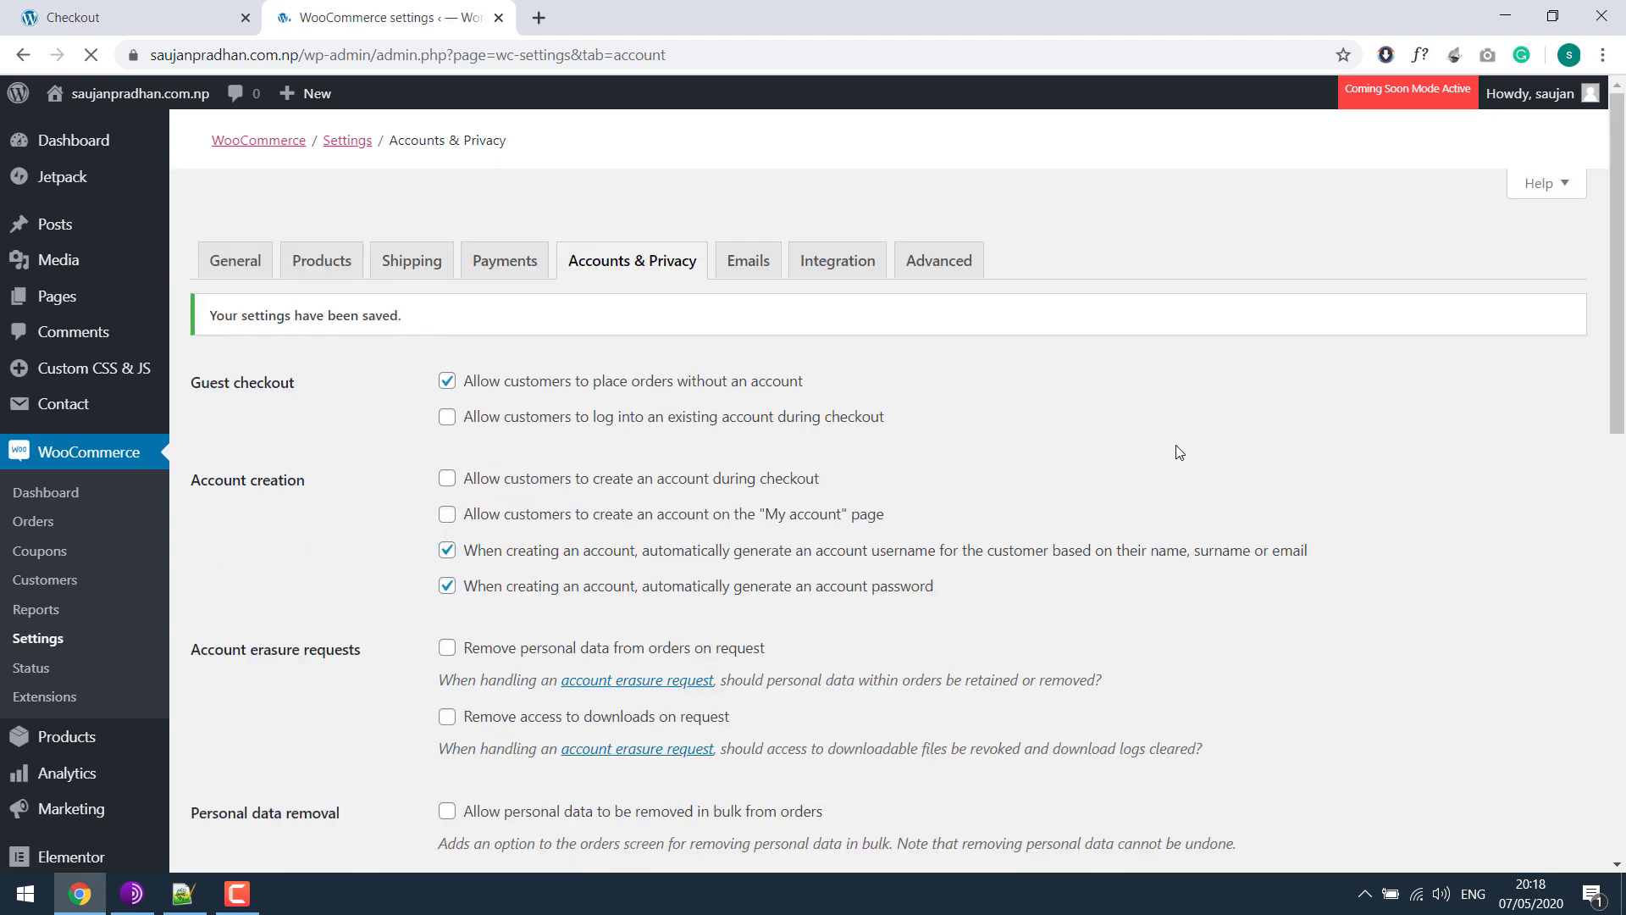
left_click(167, 21)
key("Return")
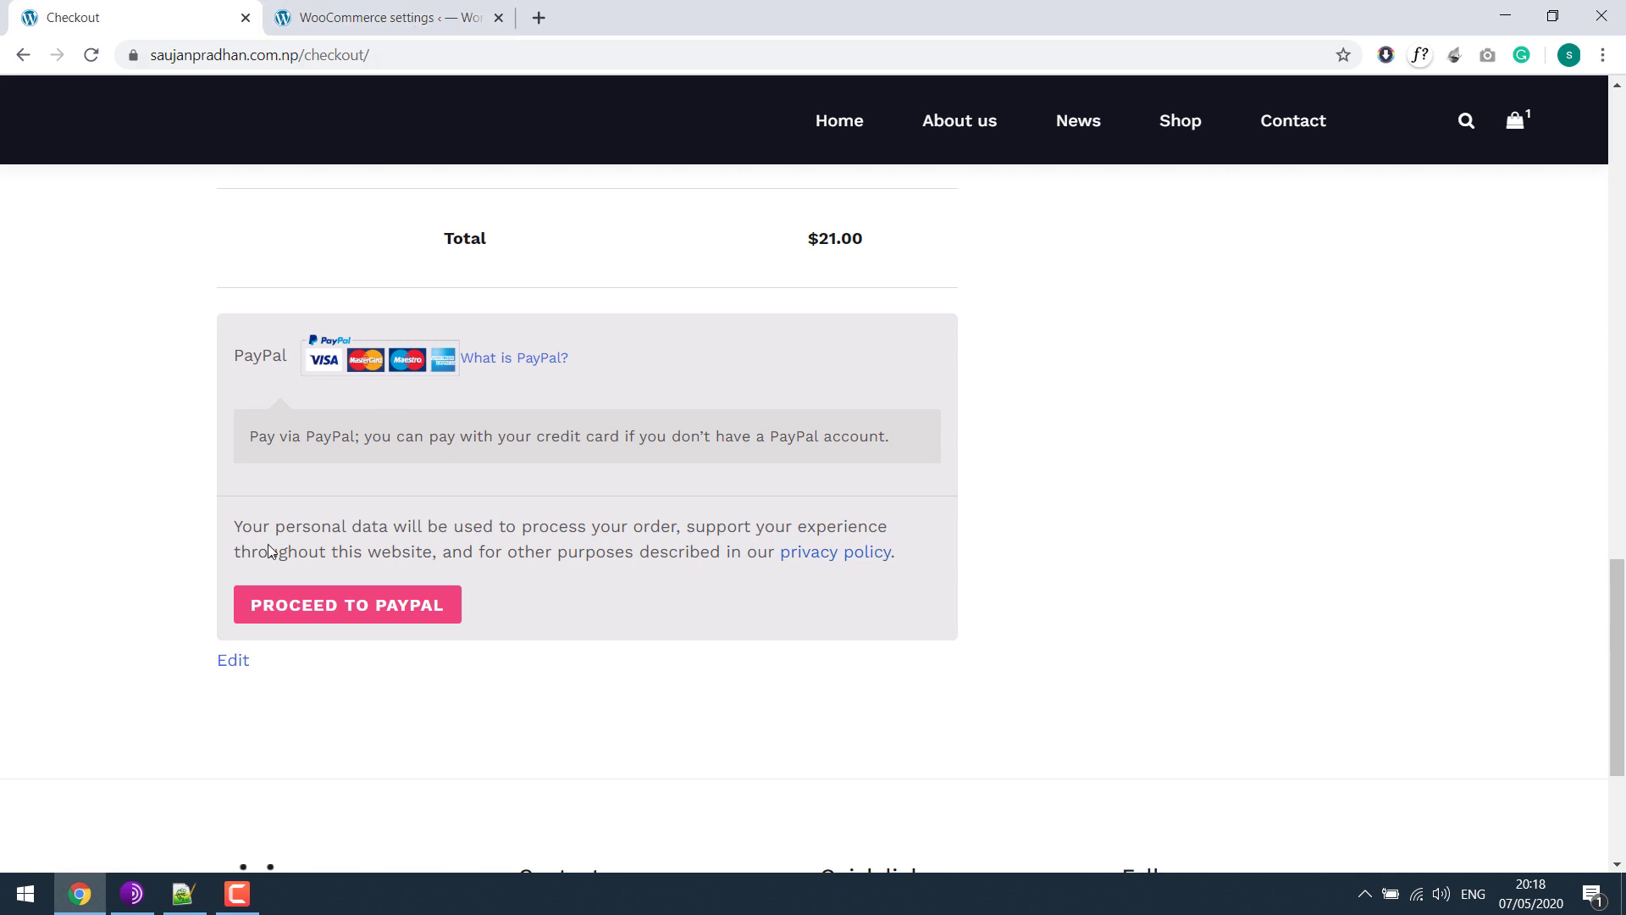
left_click(428, 7)
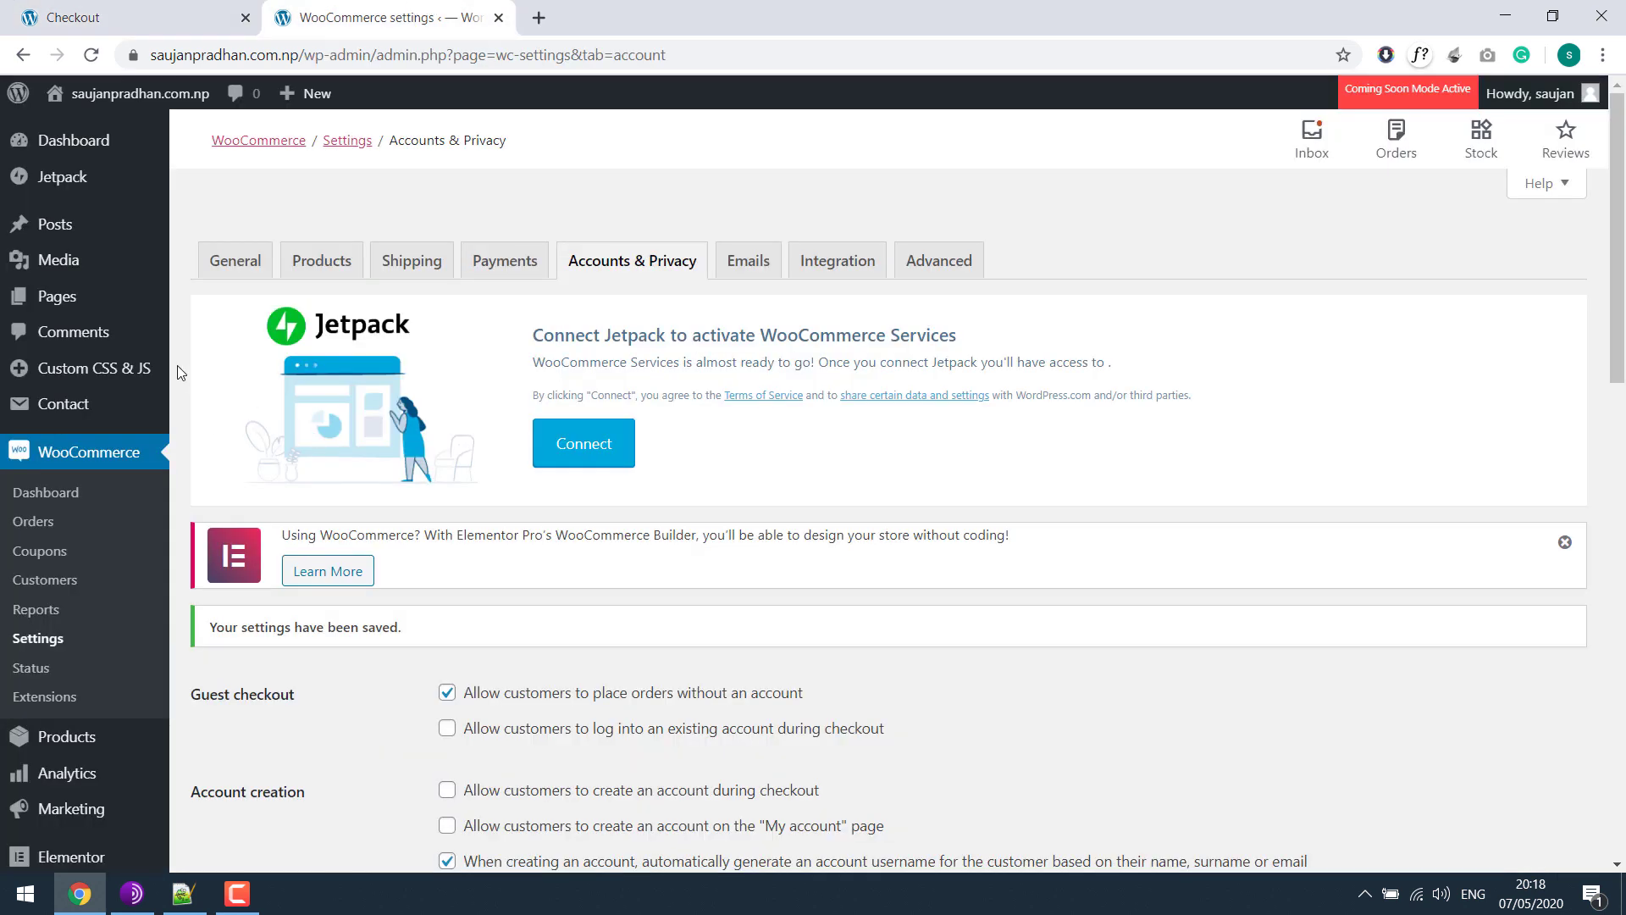
Create a new page titled 'Tetrms and service' with the paragraph 'This is just a test page and test'.
mouse_move(127, 296)
left_click(192, 330)
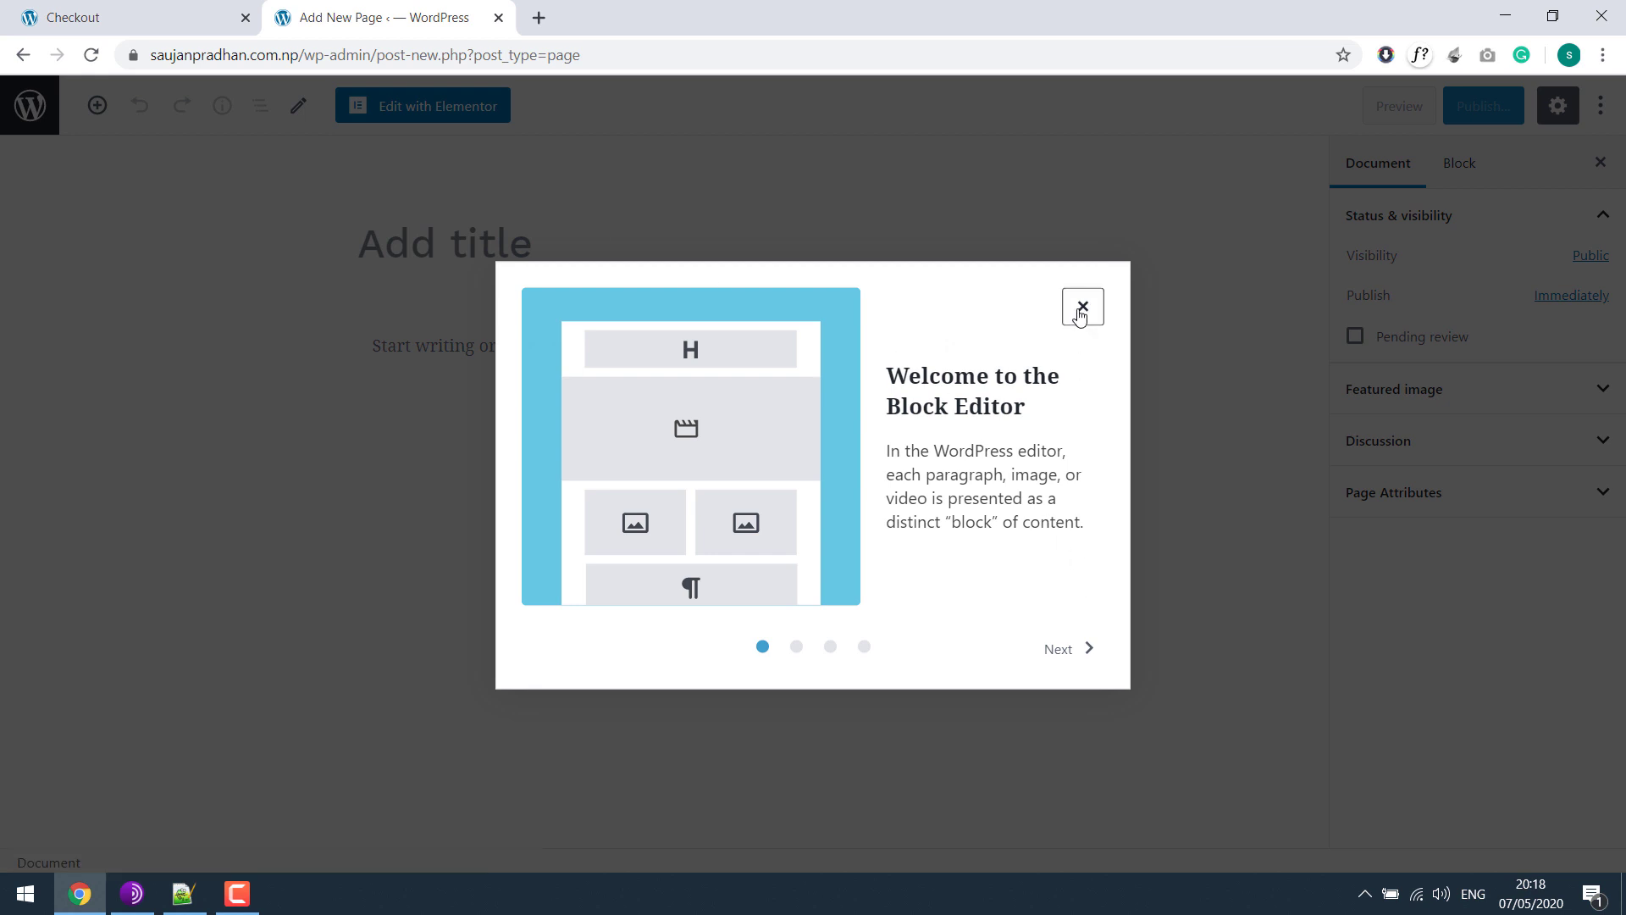
left_click(1081, 309)
left_click(485, 247)
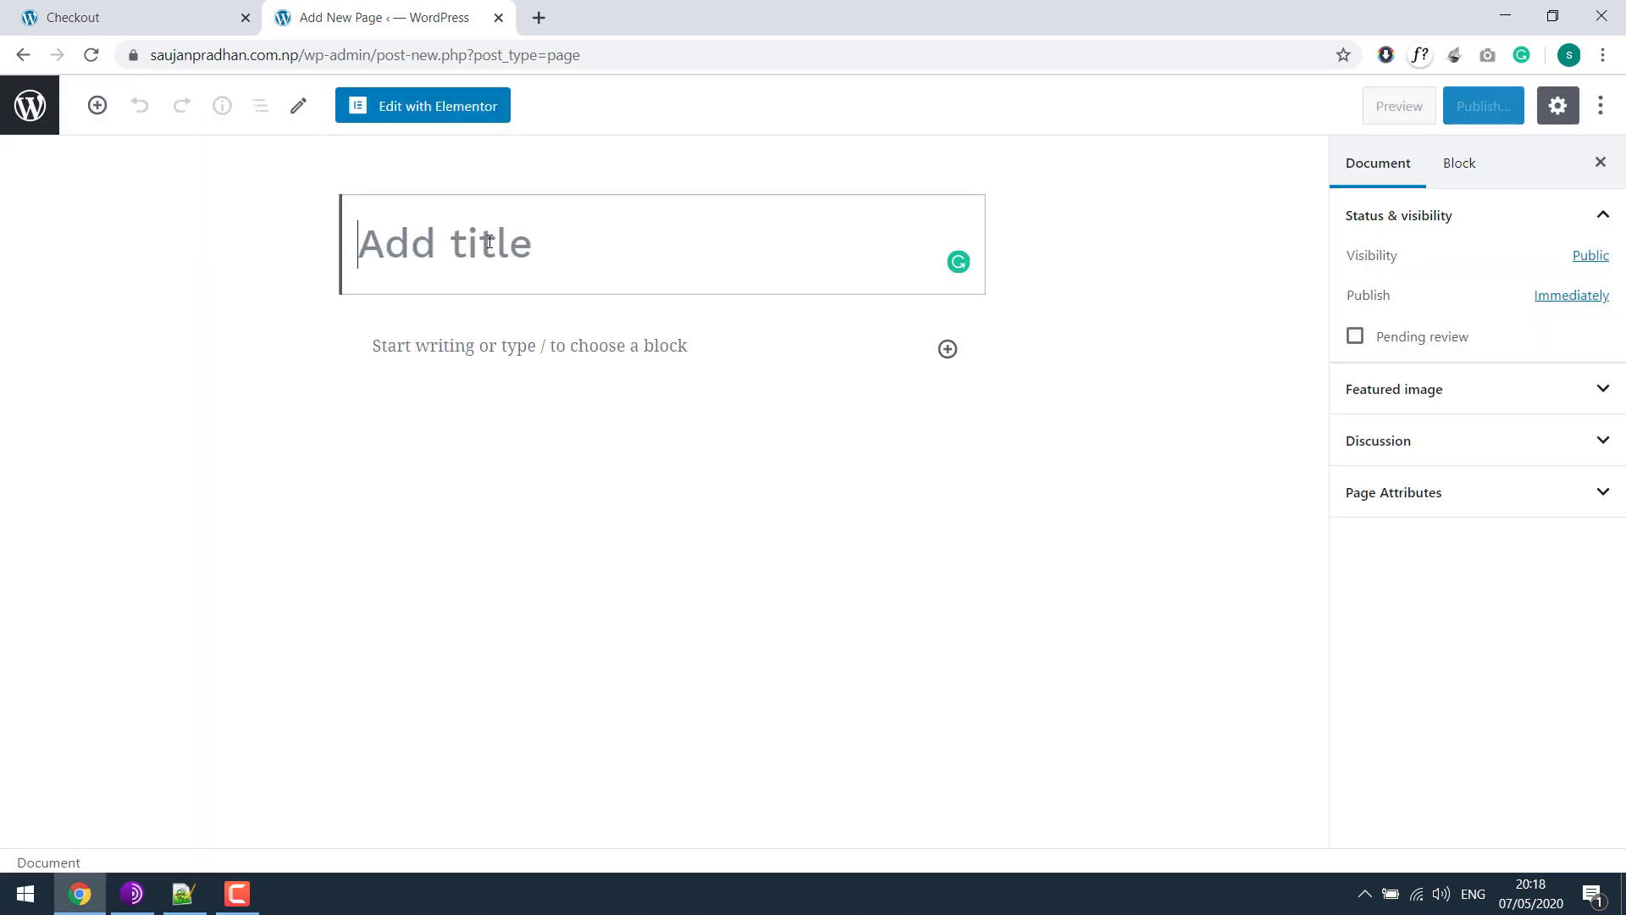
type("Te")
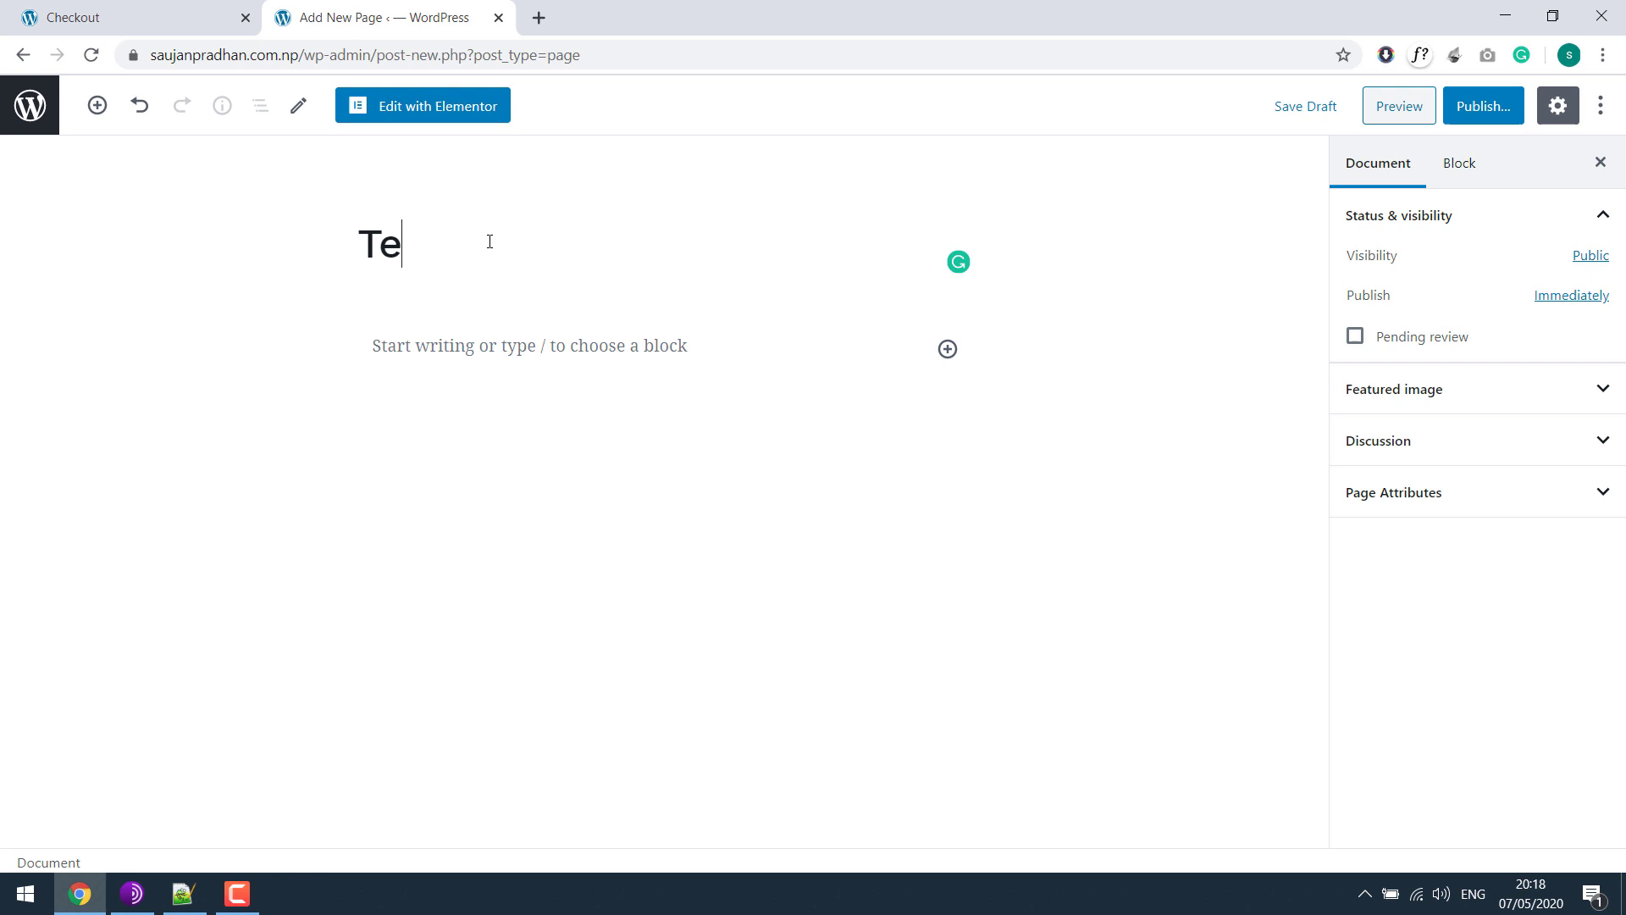
type("trms and services")
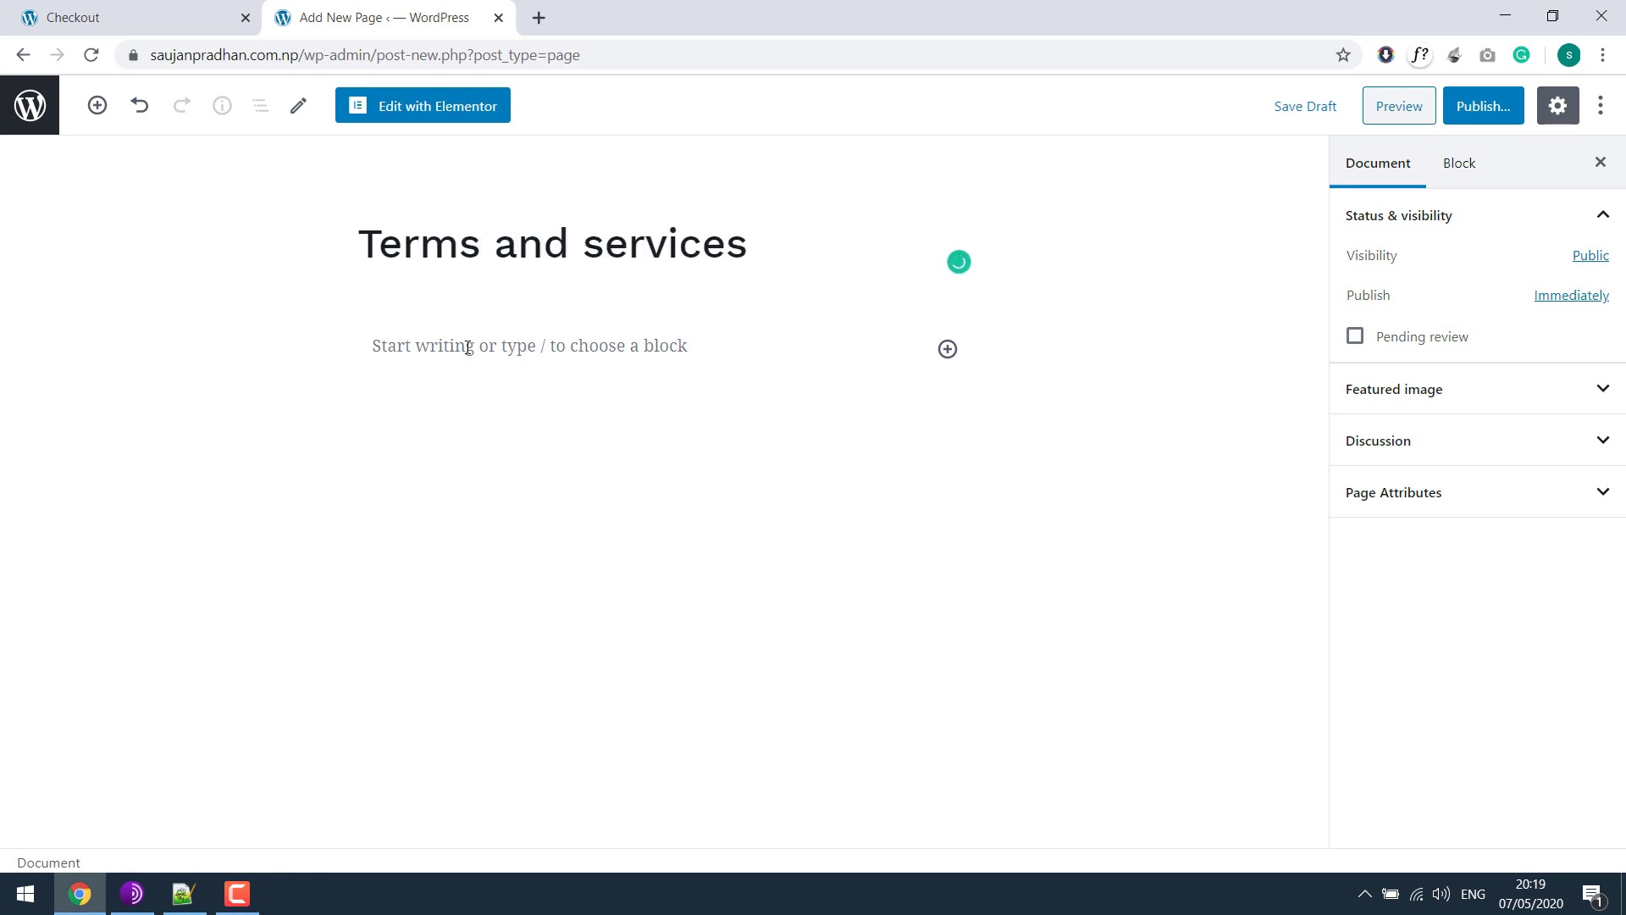
left_click(467, 347)
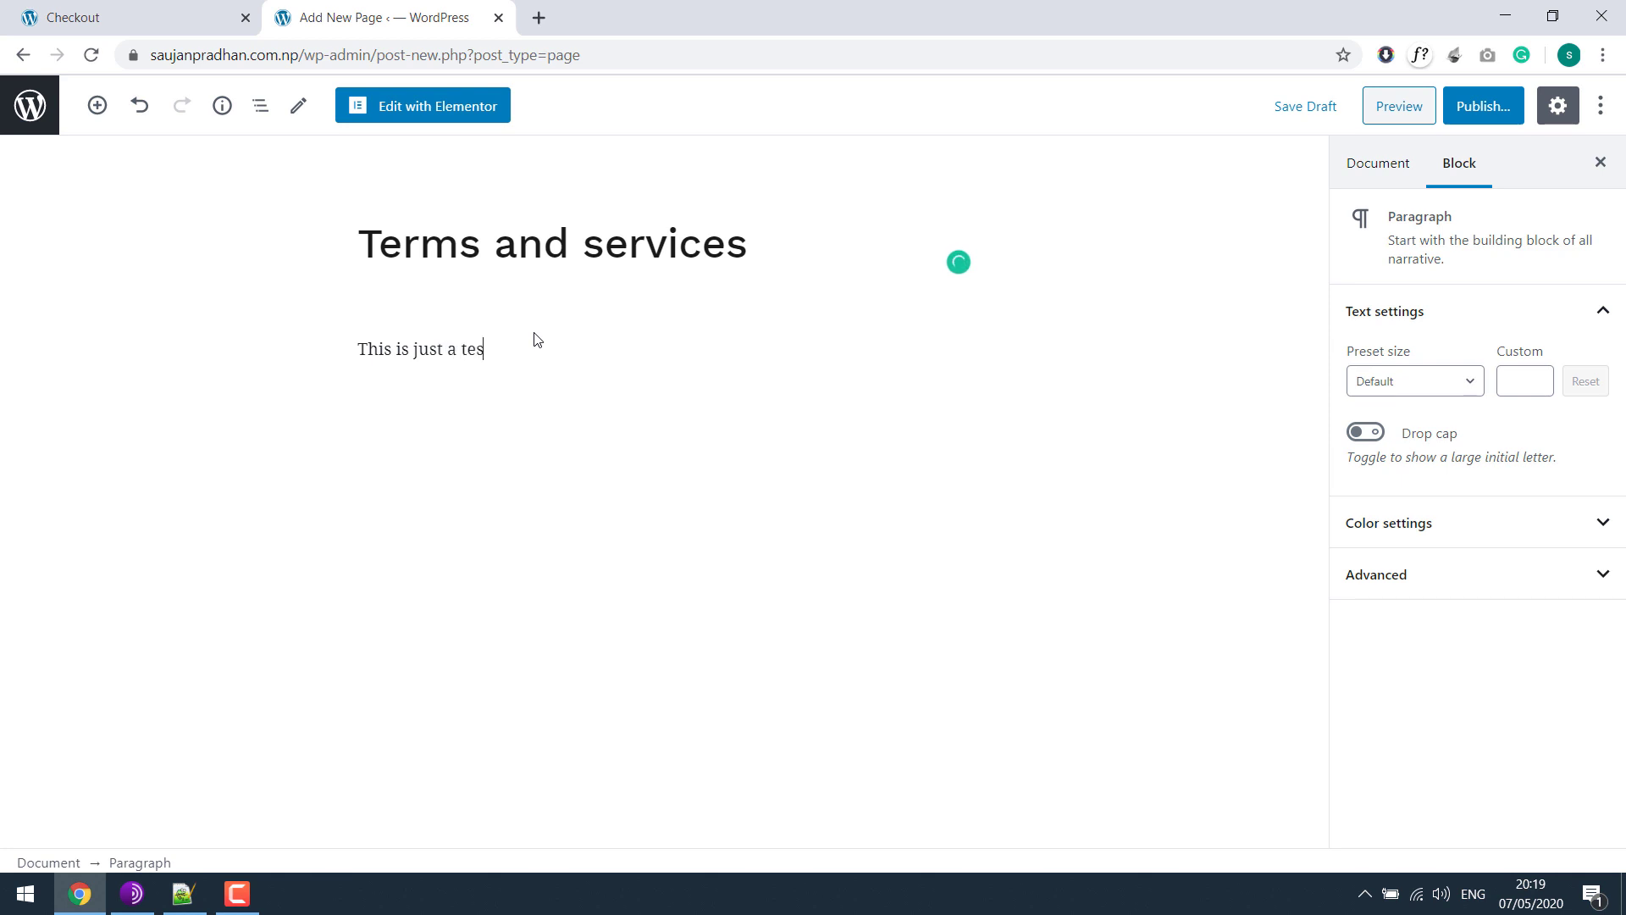
type("This is just a test page and test terms.")
Publish the page through the pre-publish panel and select its new web address.
left_click(1482, 105)
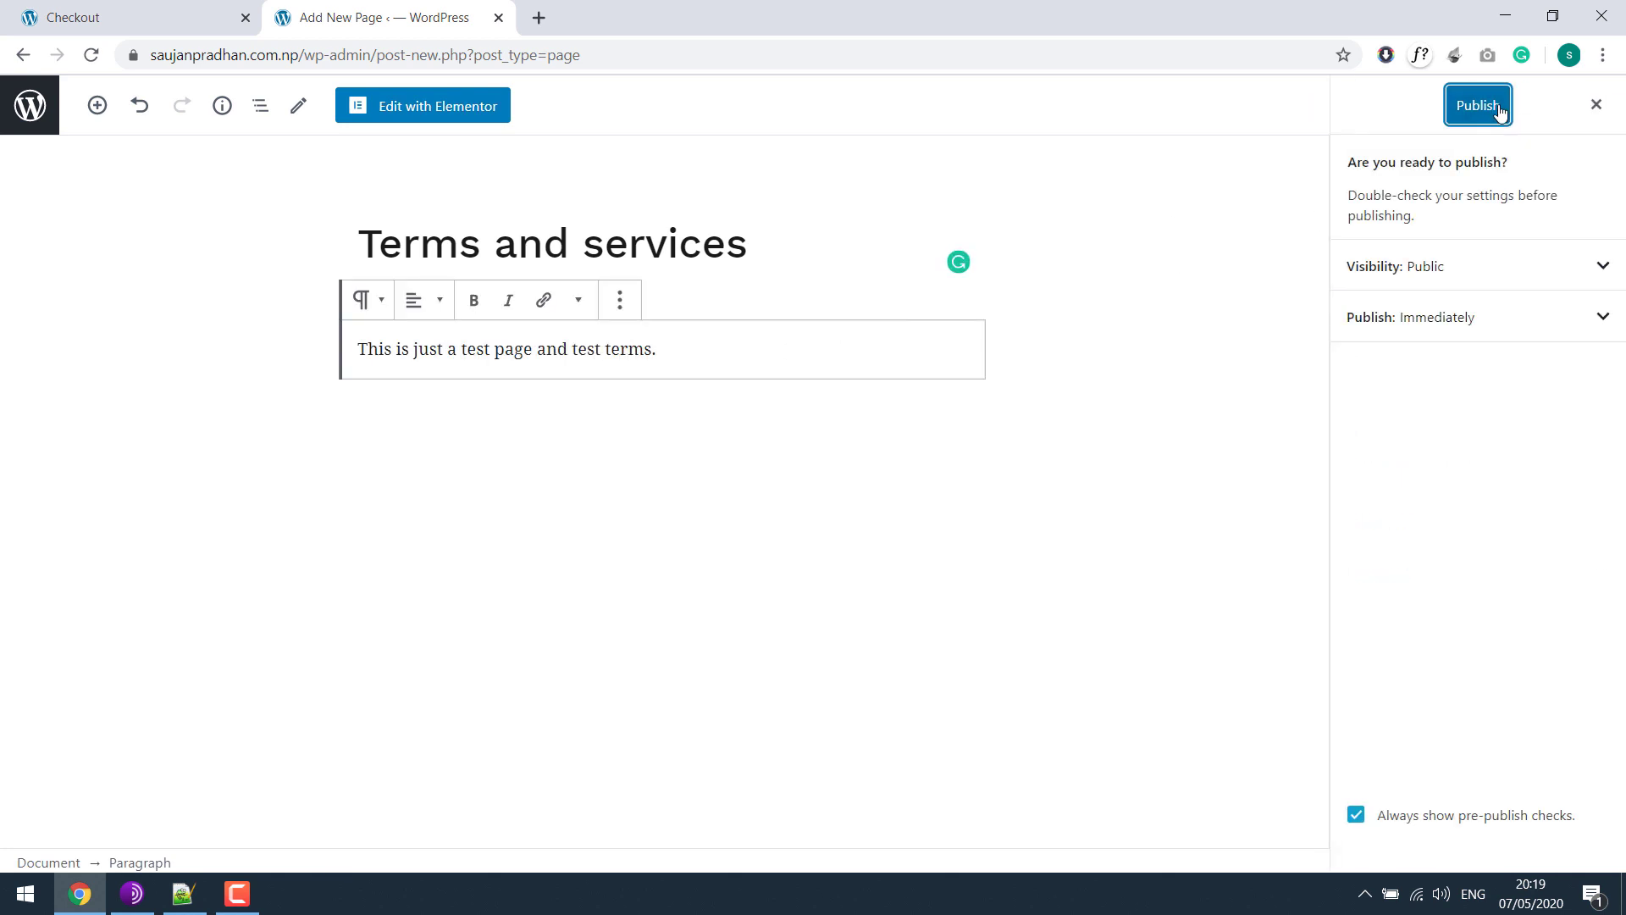
left_click(1499, 110)
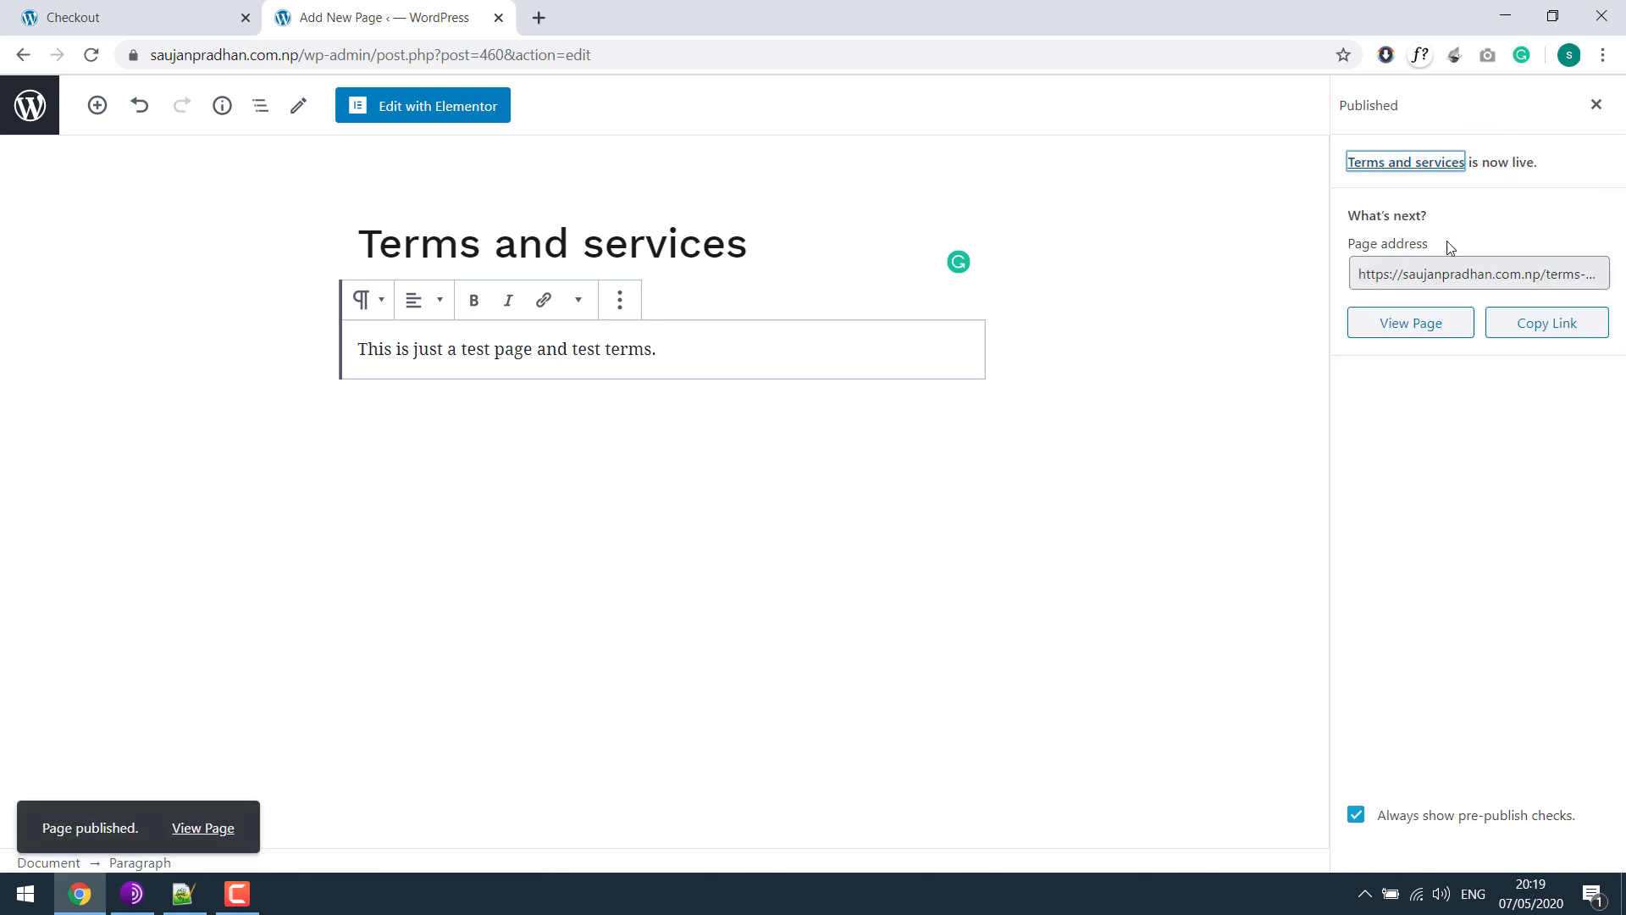
left_click(1361, 274)
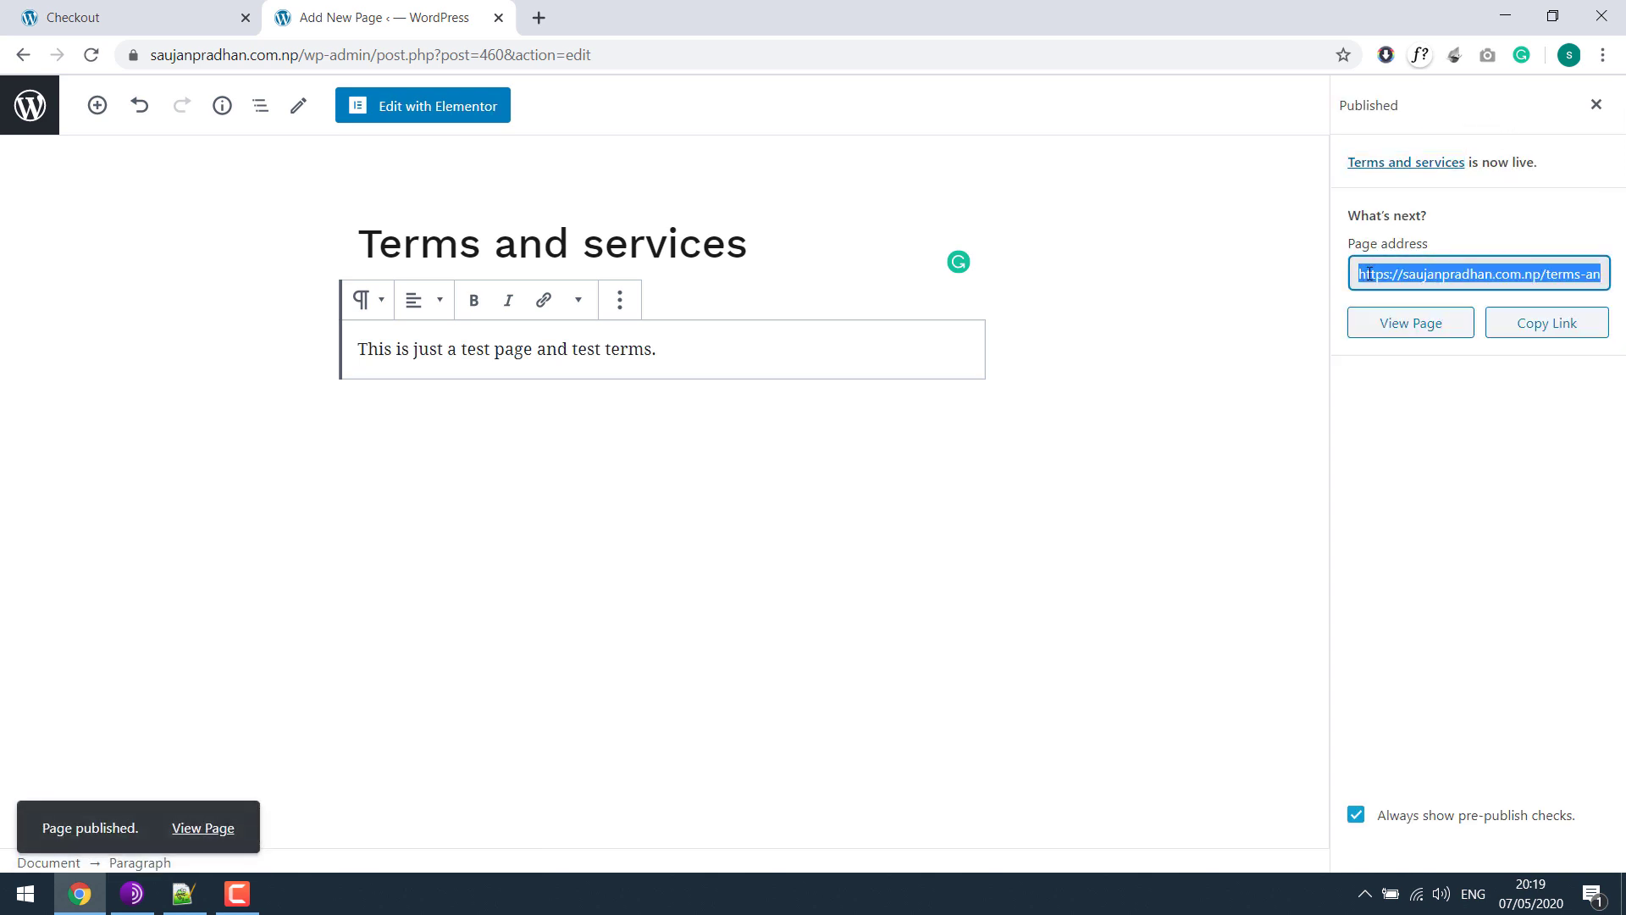
Open the published page in a new tab, check the checkout tab, then return to the editor.
right_click(212, 827)
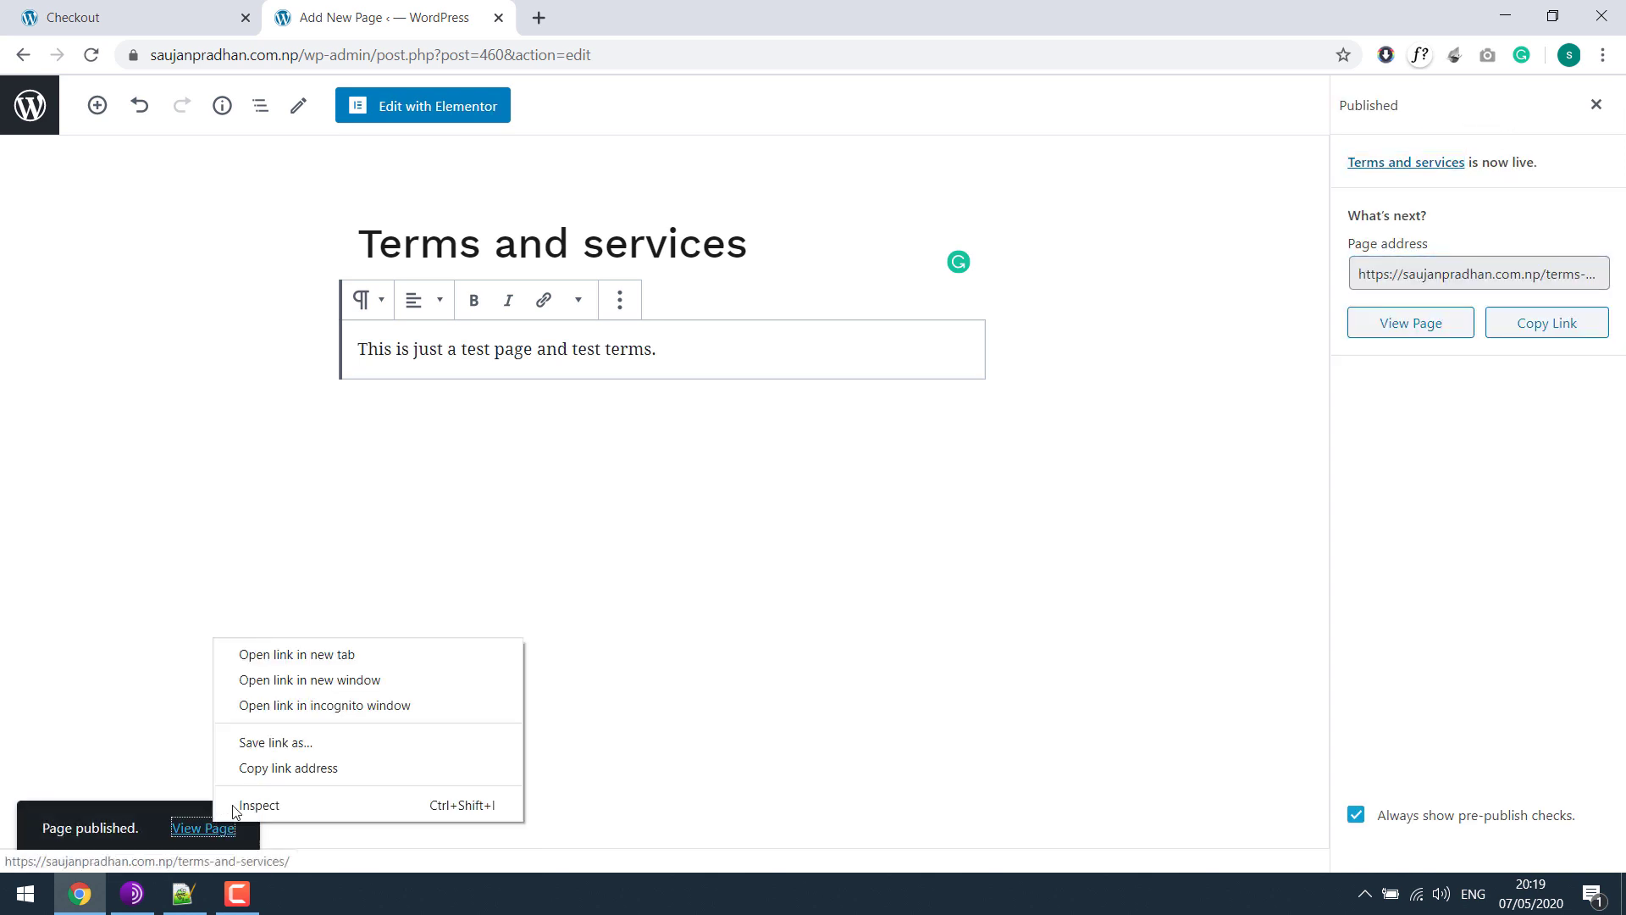
left_click(307, 658)
left_click(656, 6)
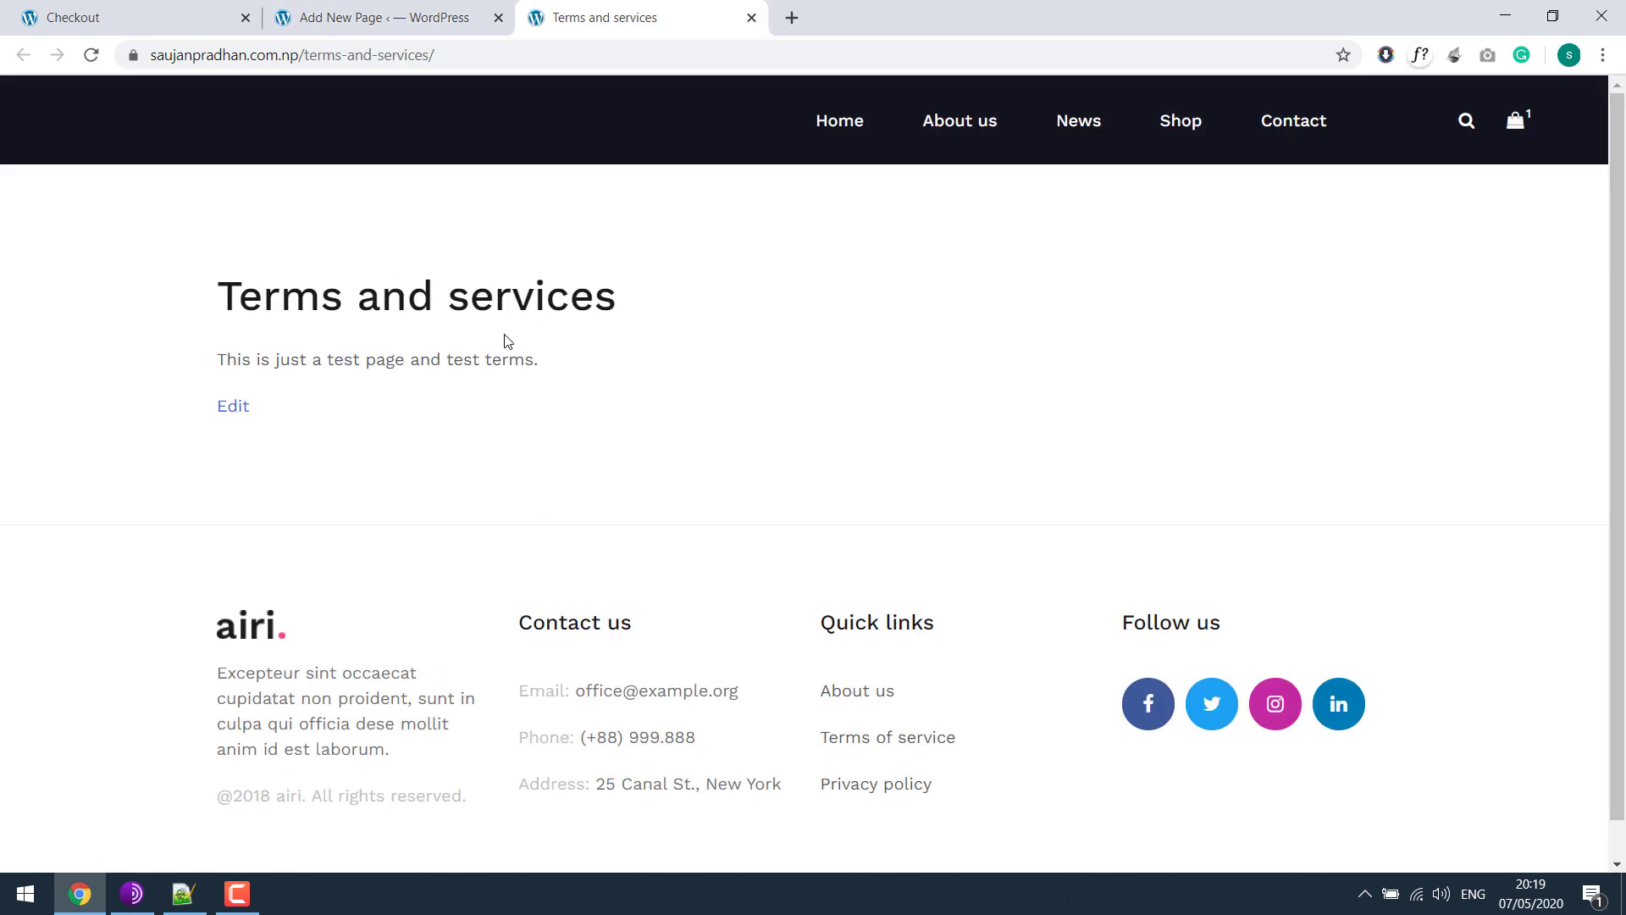
left_click(392, 2)
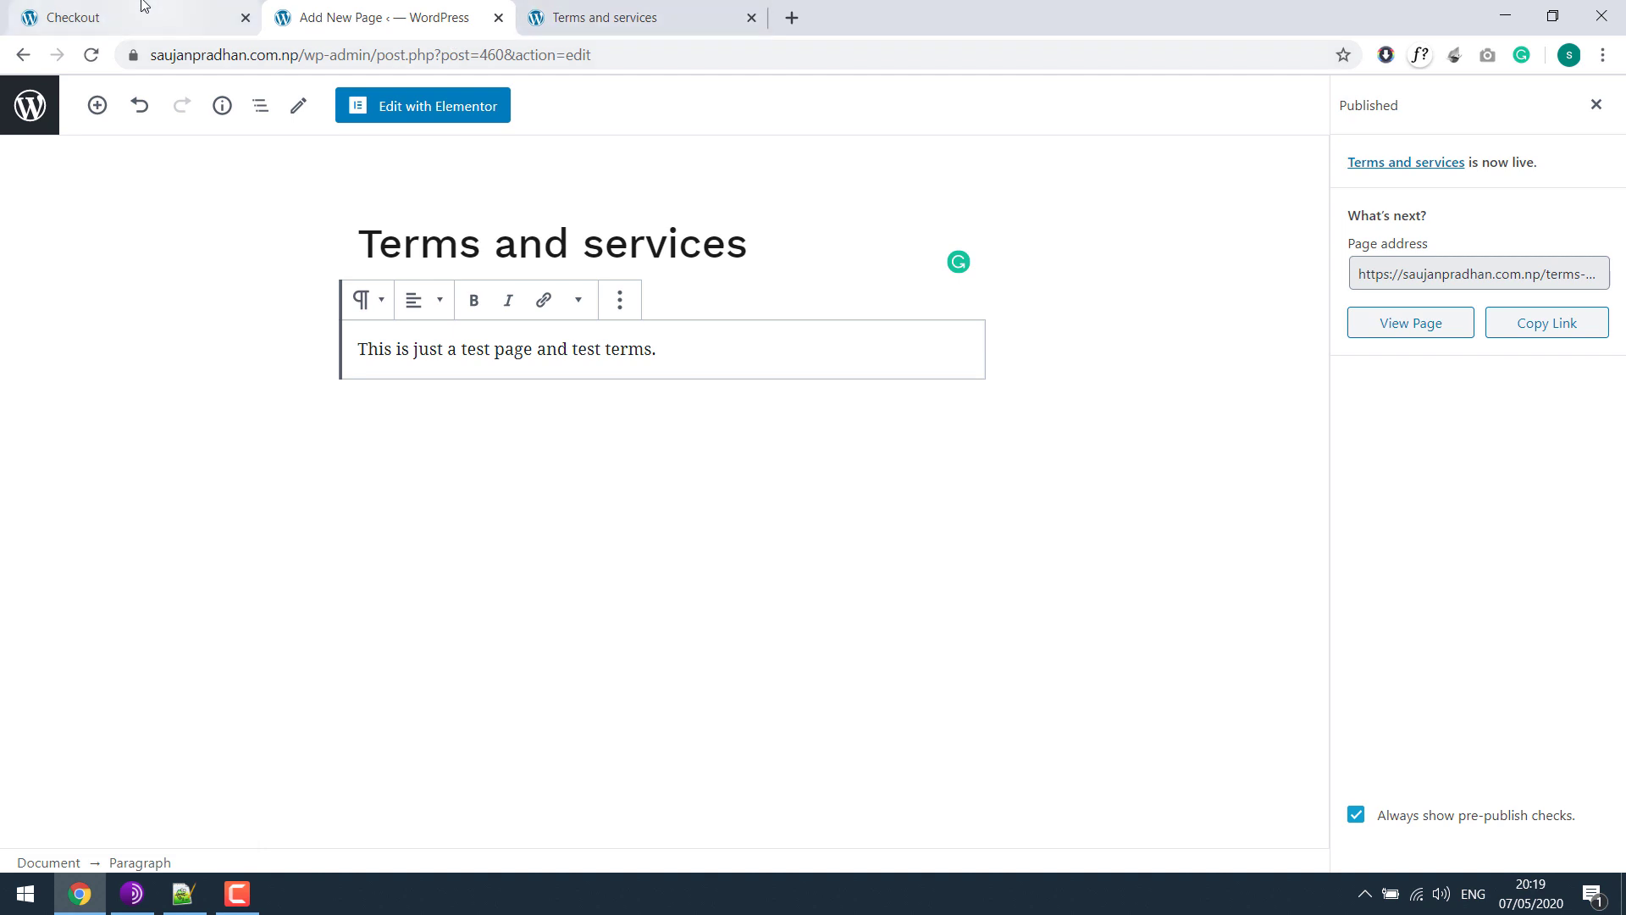
left_click(87, 11)
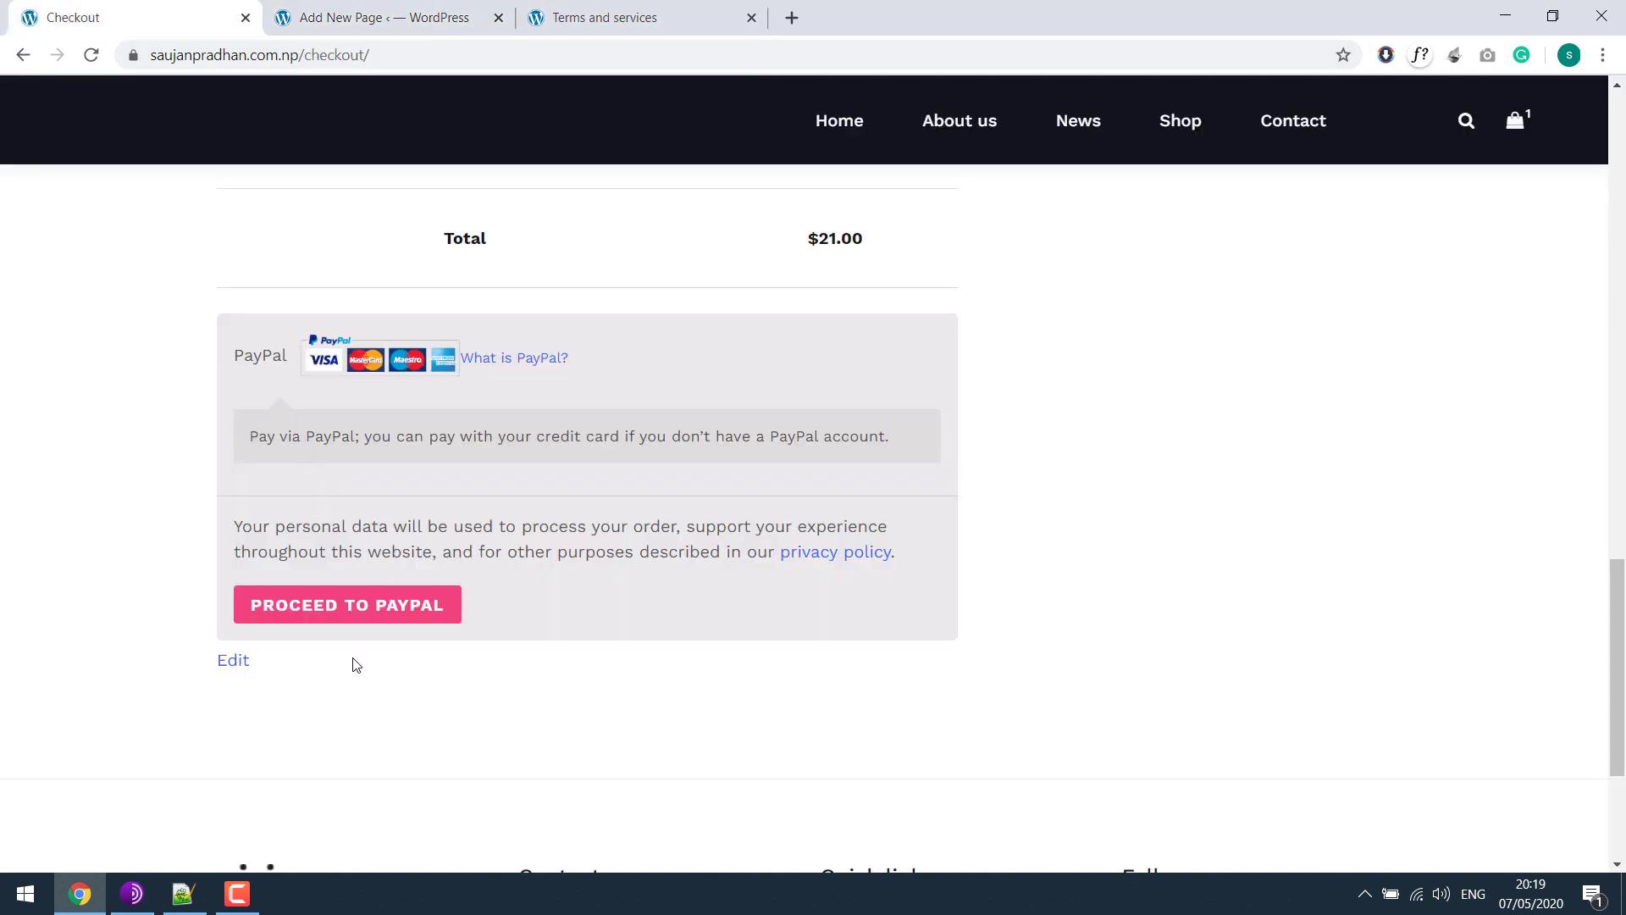
left_click(430, 6)
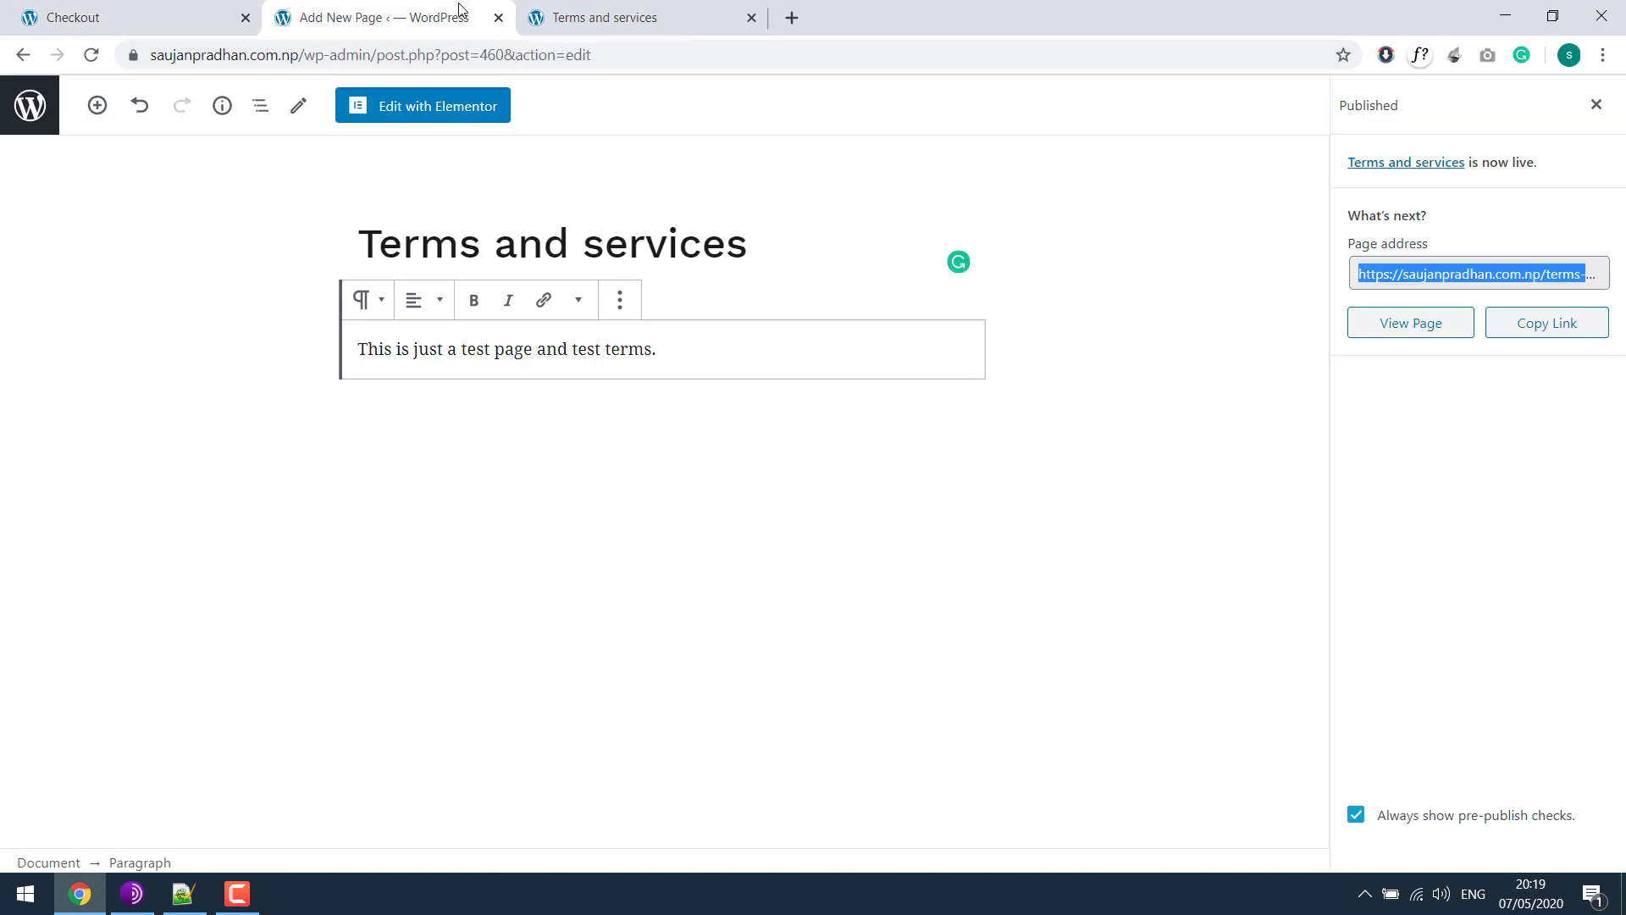
Go from the editor to Pages, then open Appearance > Customize > WooCommerce > Checkout.
left_click(23, 54)
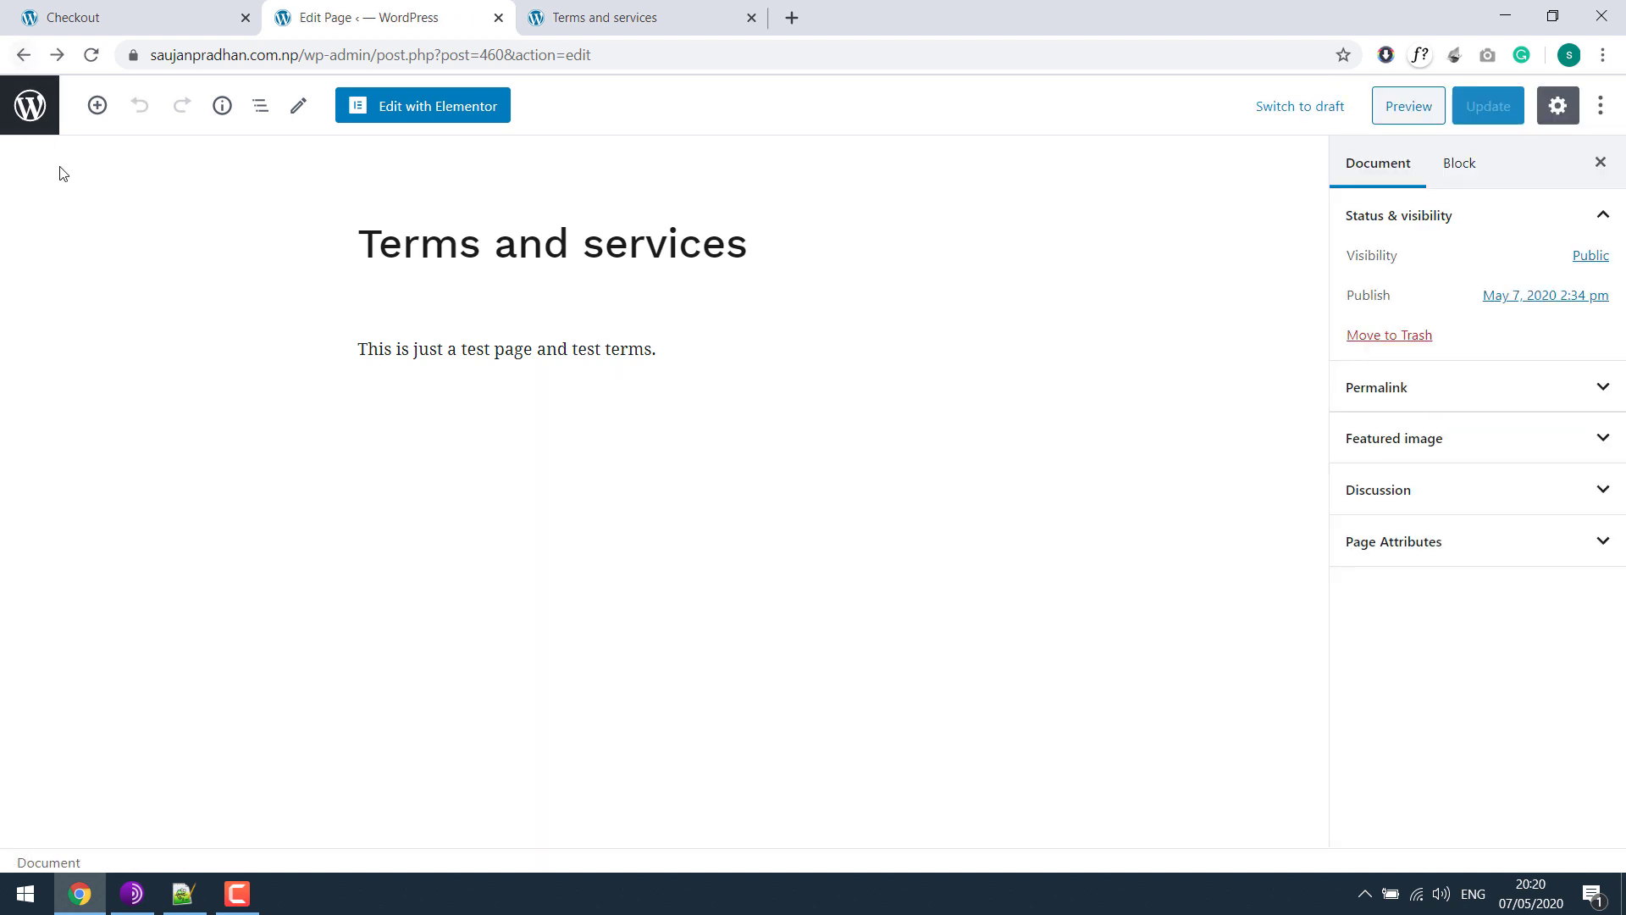
left_click(32, 119)
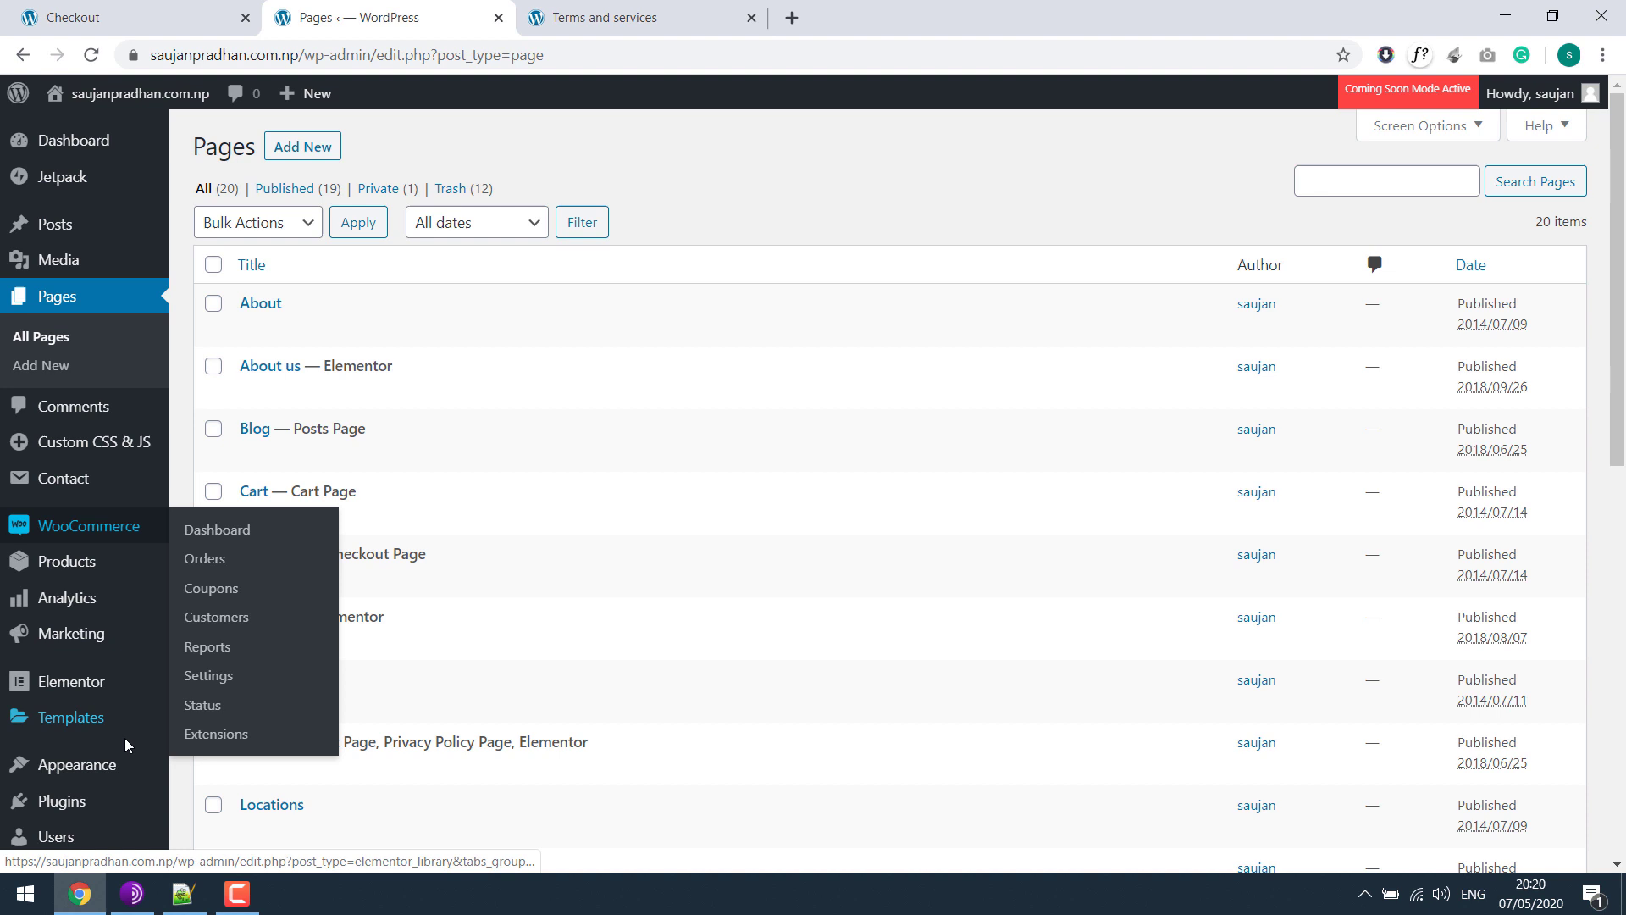
mouse_move(127, 768)
left_click(219, 641)
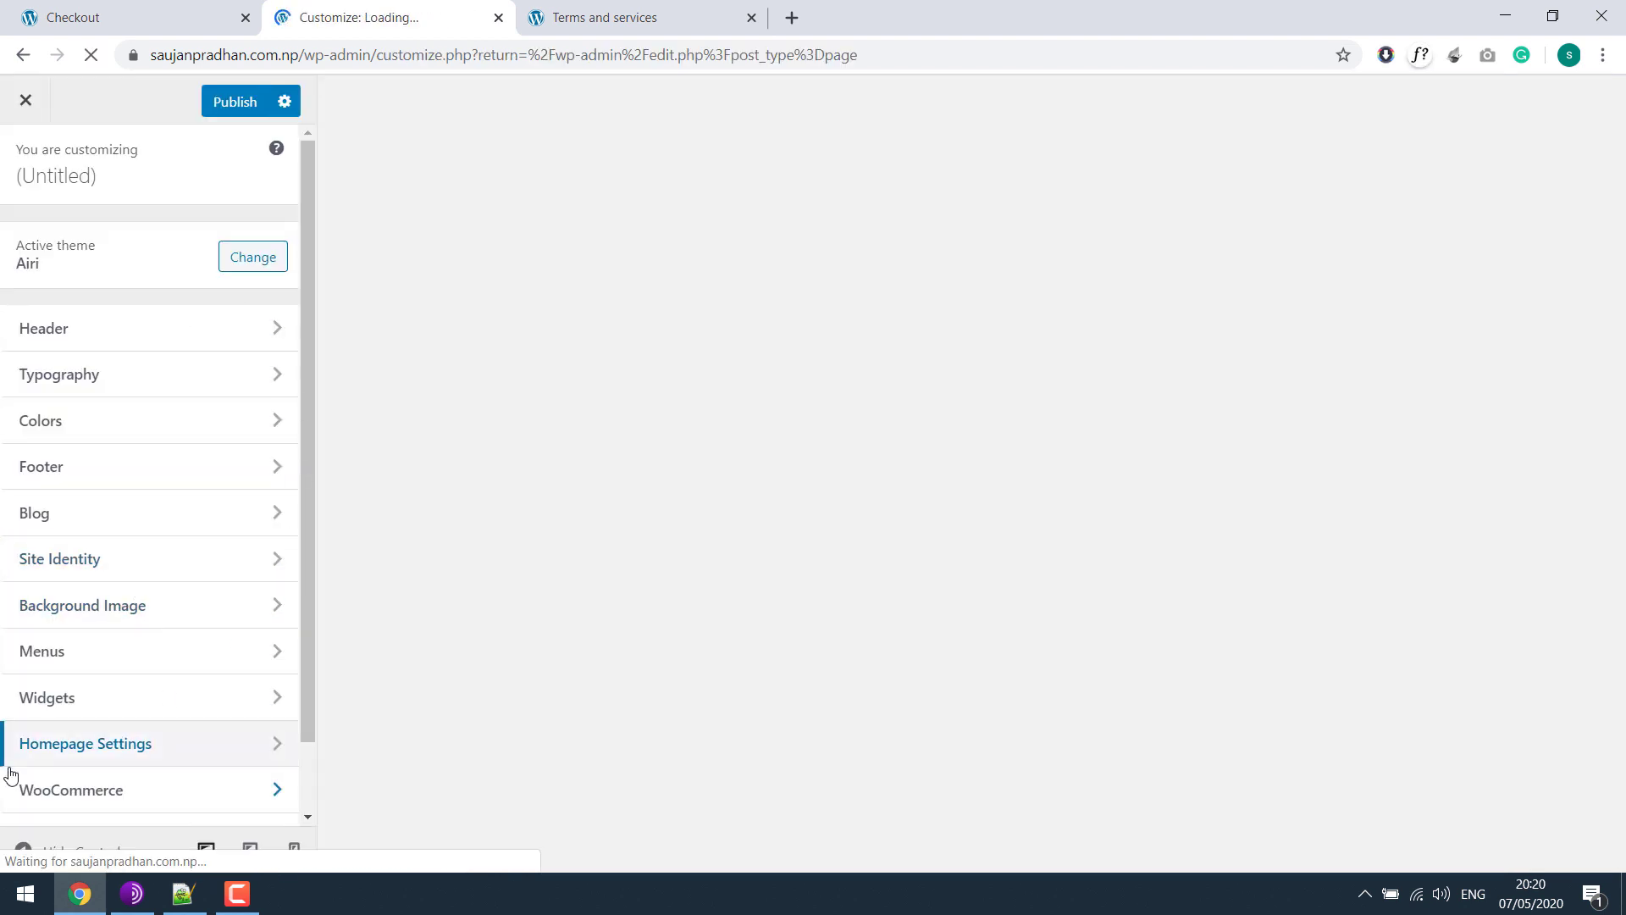
left_click(165, 787)
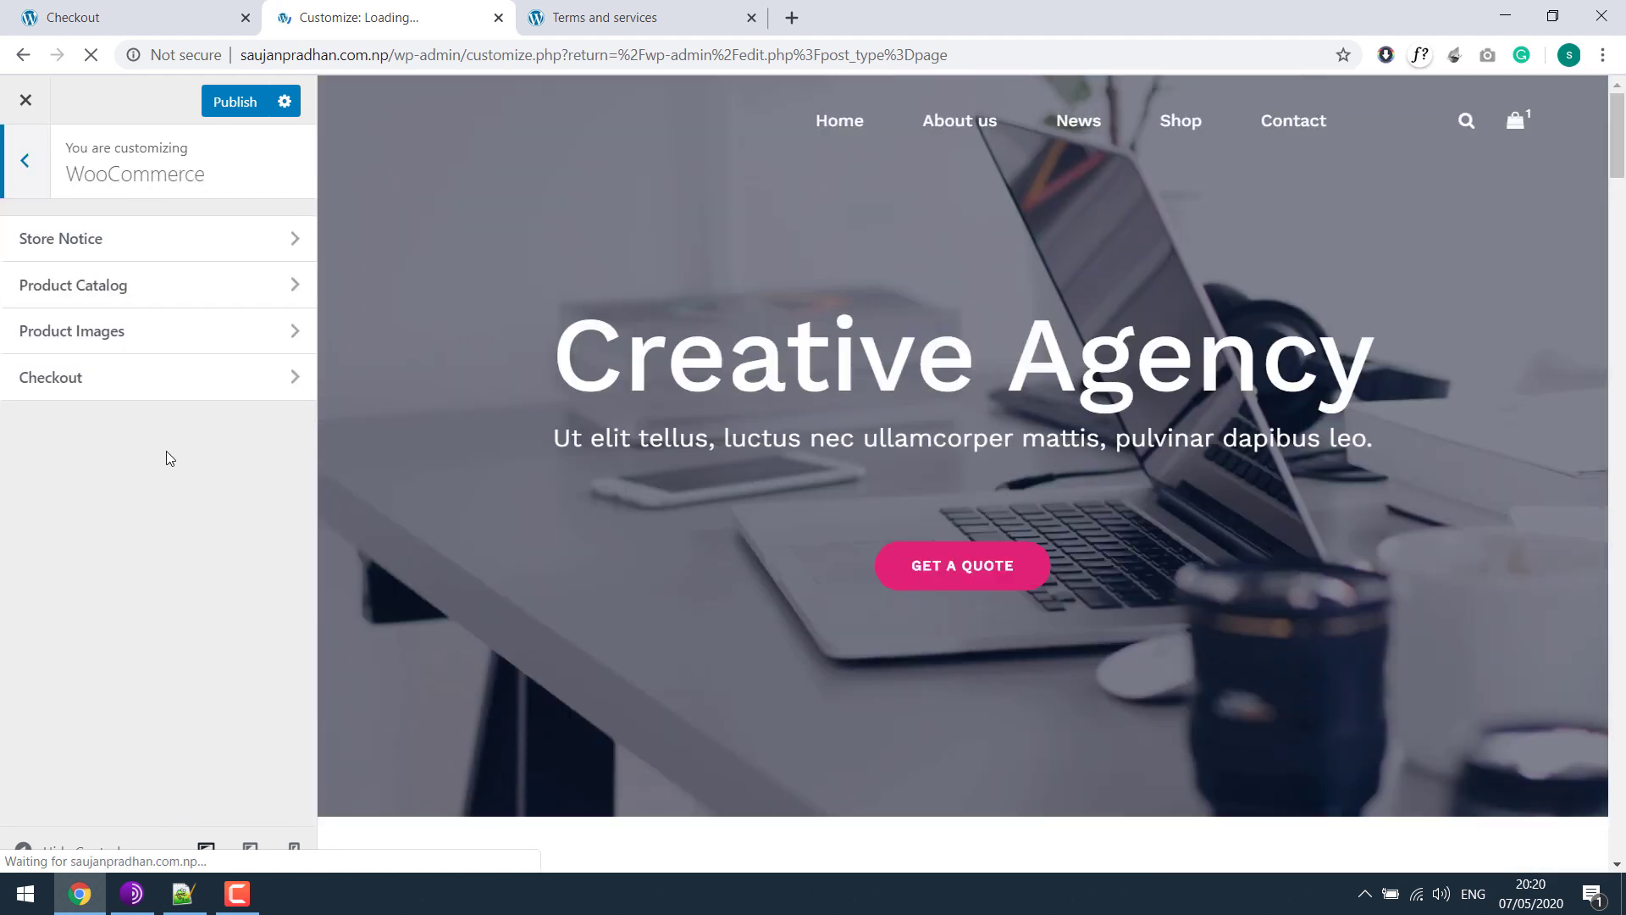
left_click(160, 385)
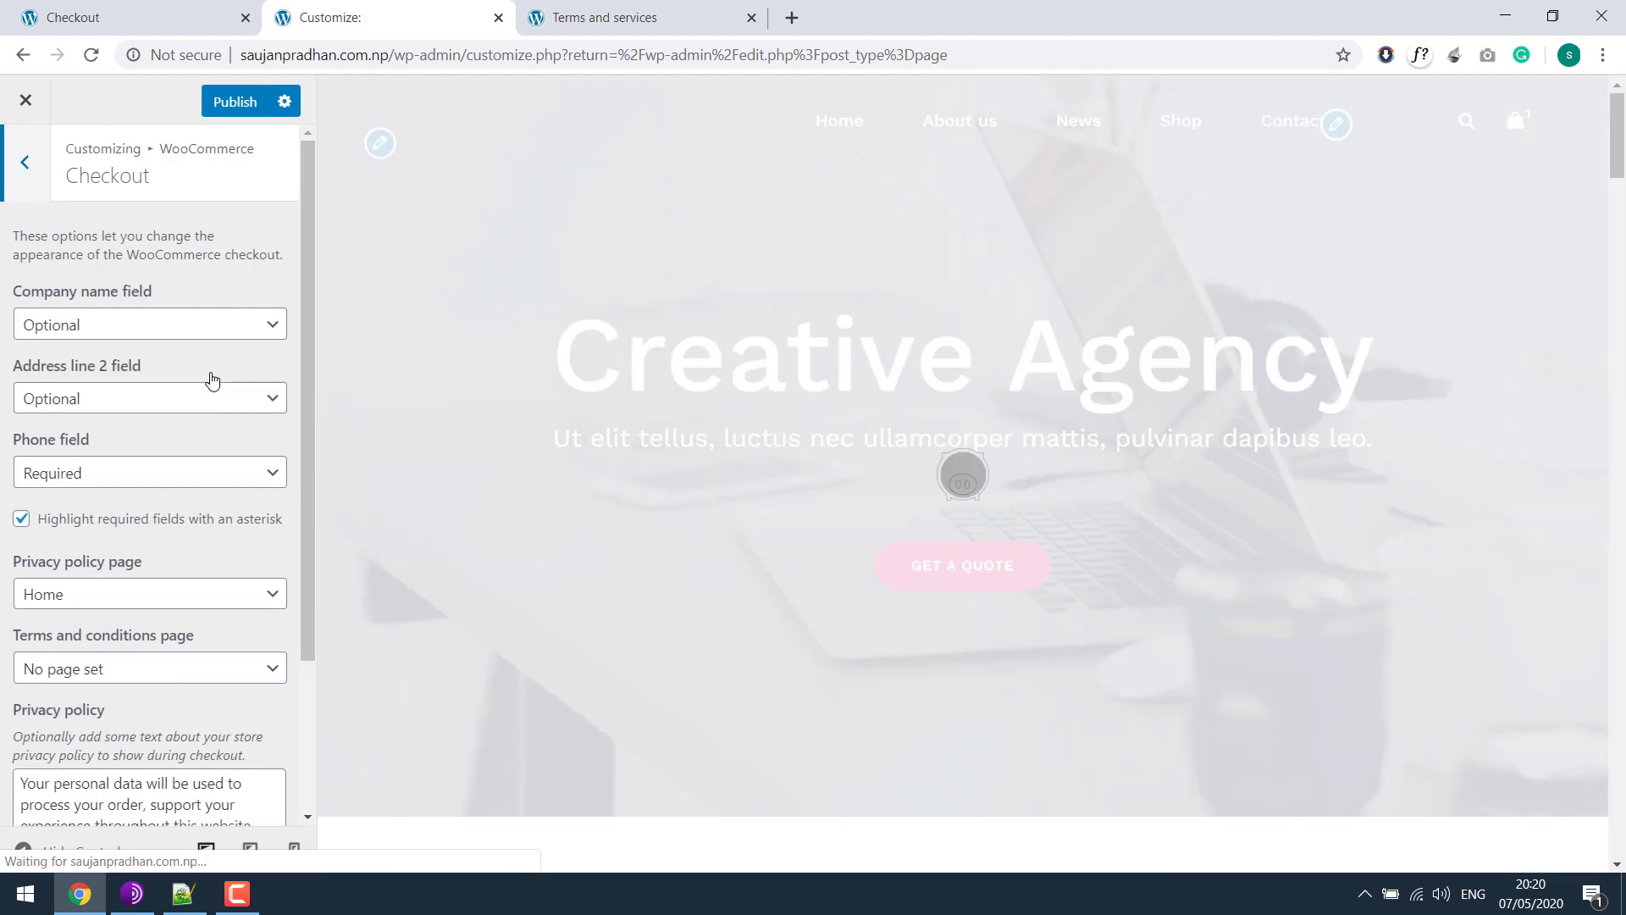
Select 'Terms and services' as the terms and conditions page, publish, and close the customizer.
scroll(131, 503, "down", 3)
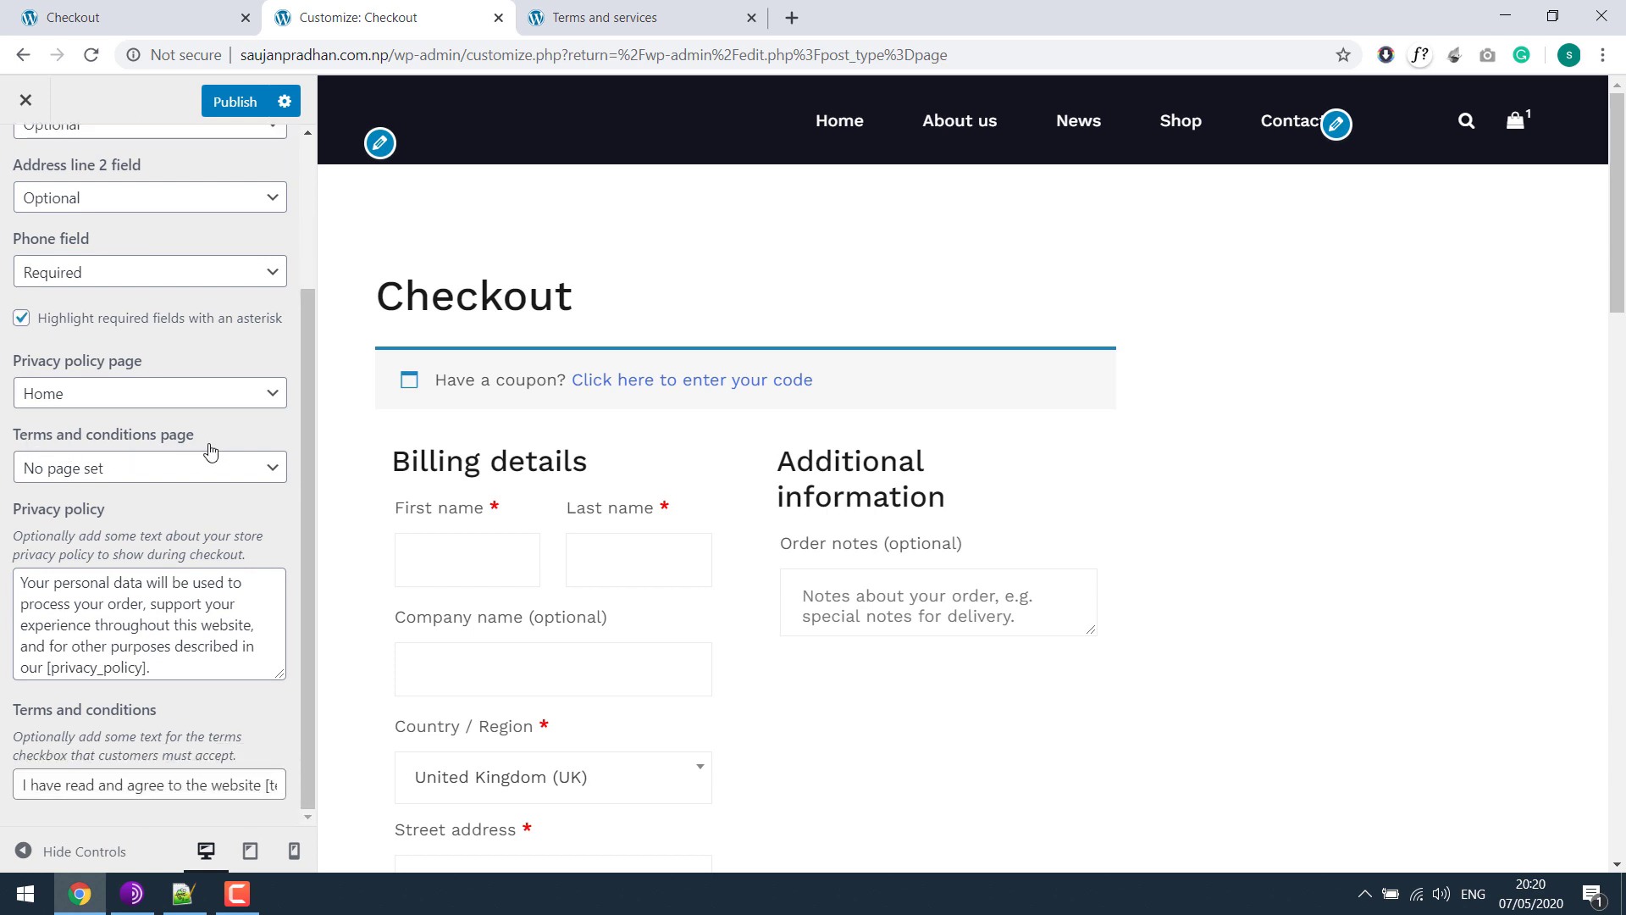
left_click(244, 472)
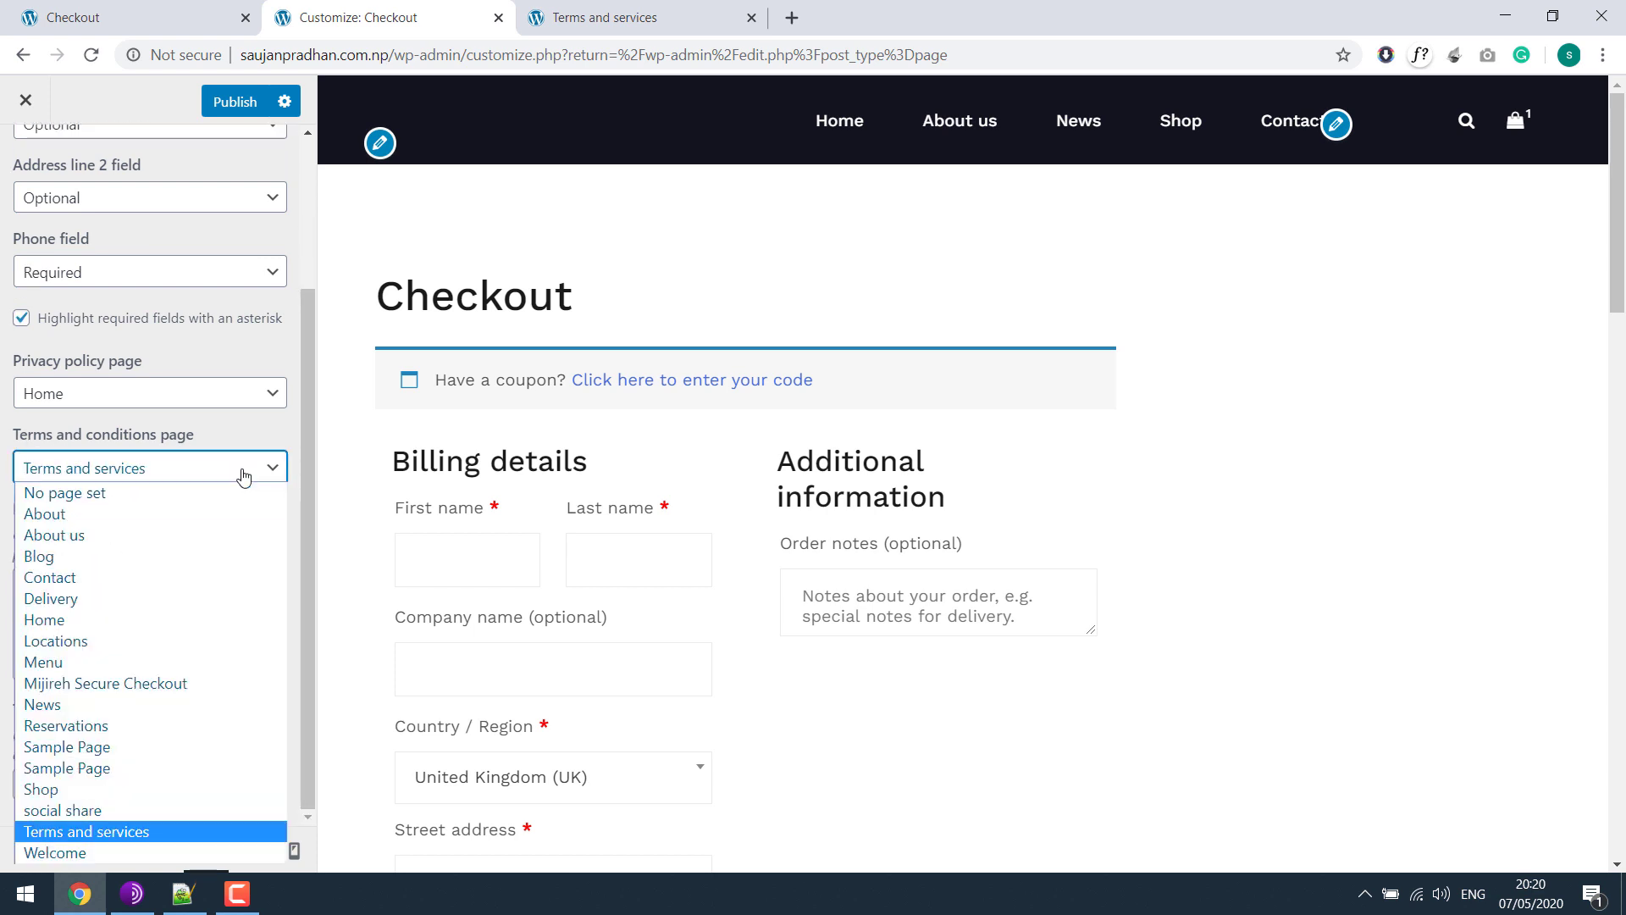
left_click(164, 830)
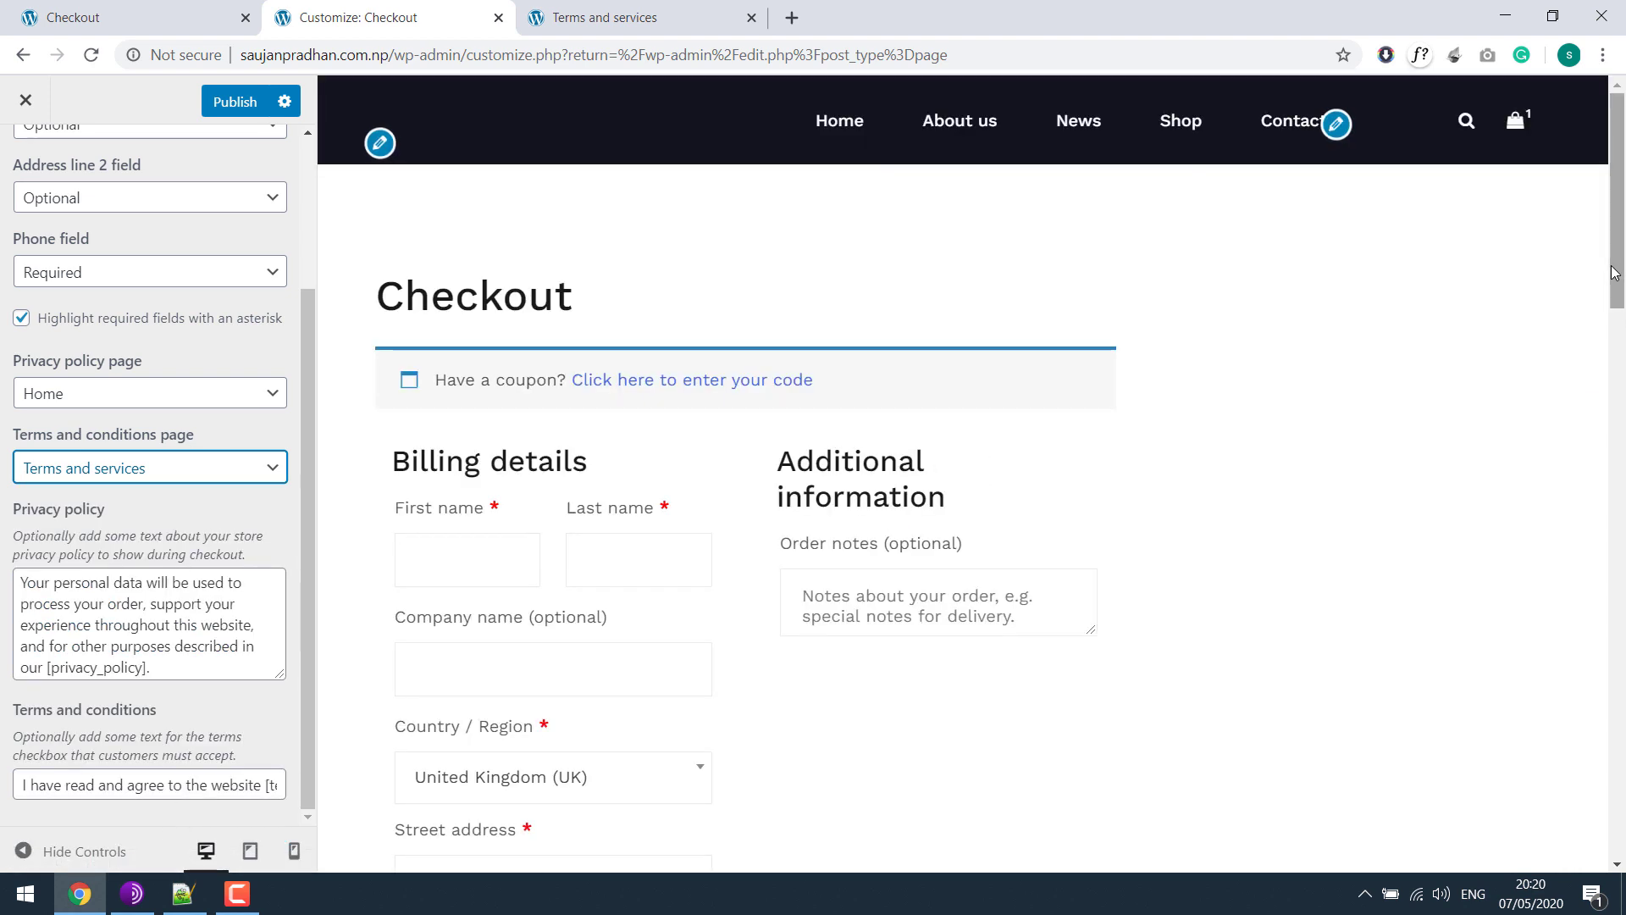
scroll(1617, 278, "down", 15)
scroll(519, 628, "down", 2)
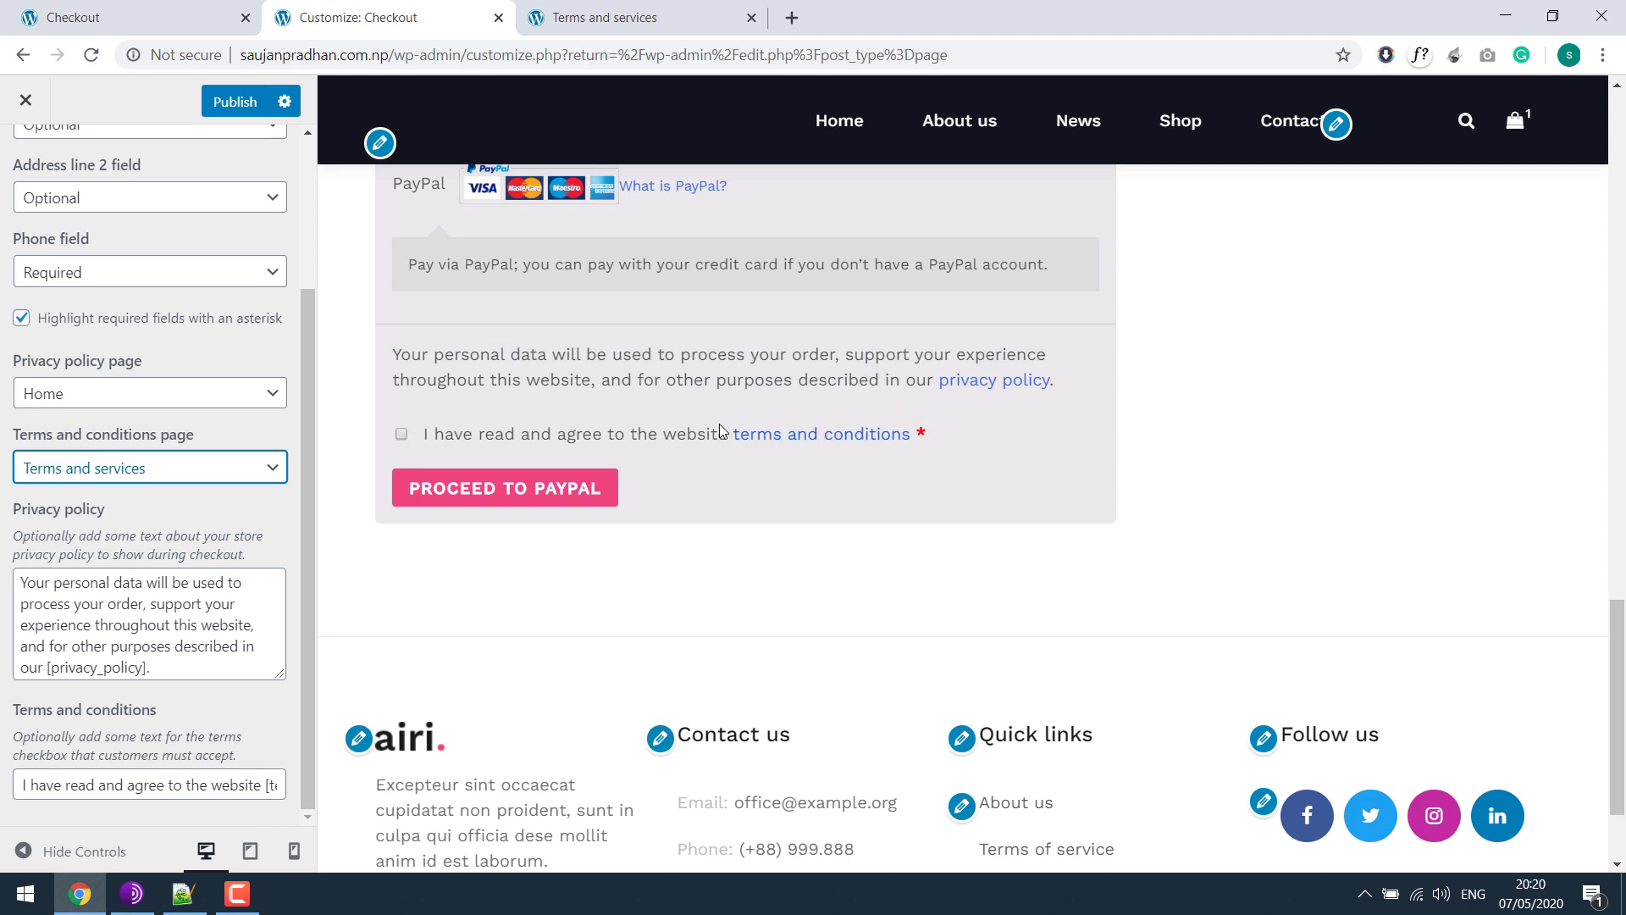
left_click(256, 112)
left_click(48, 110)
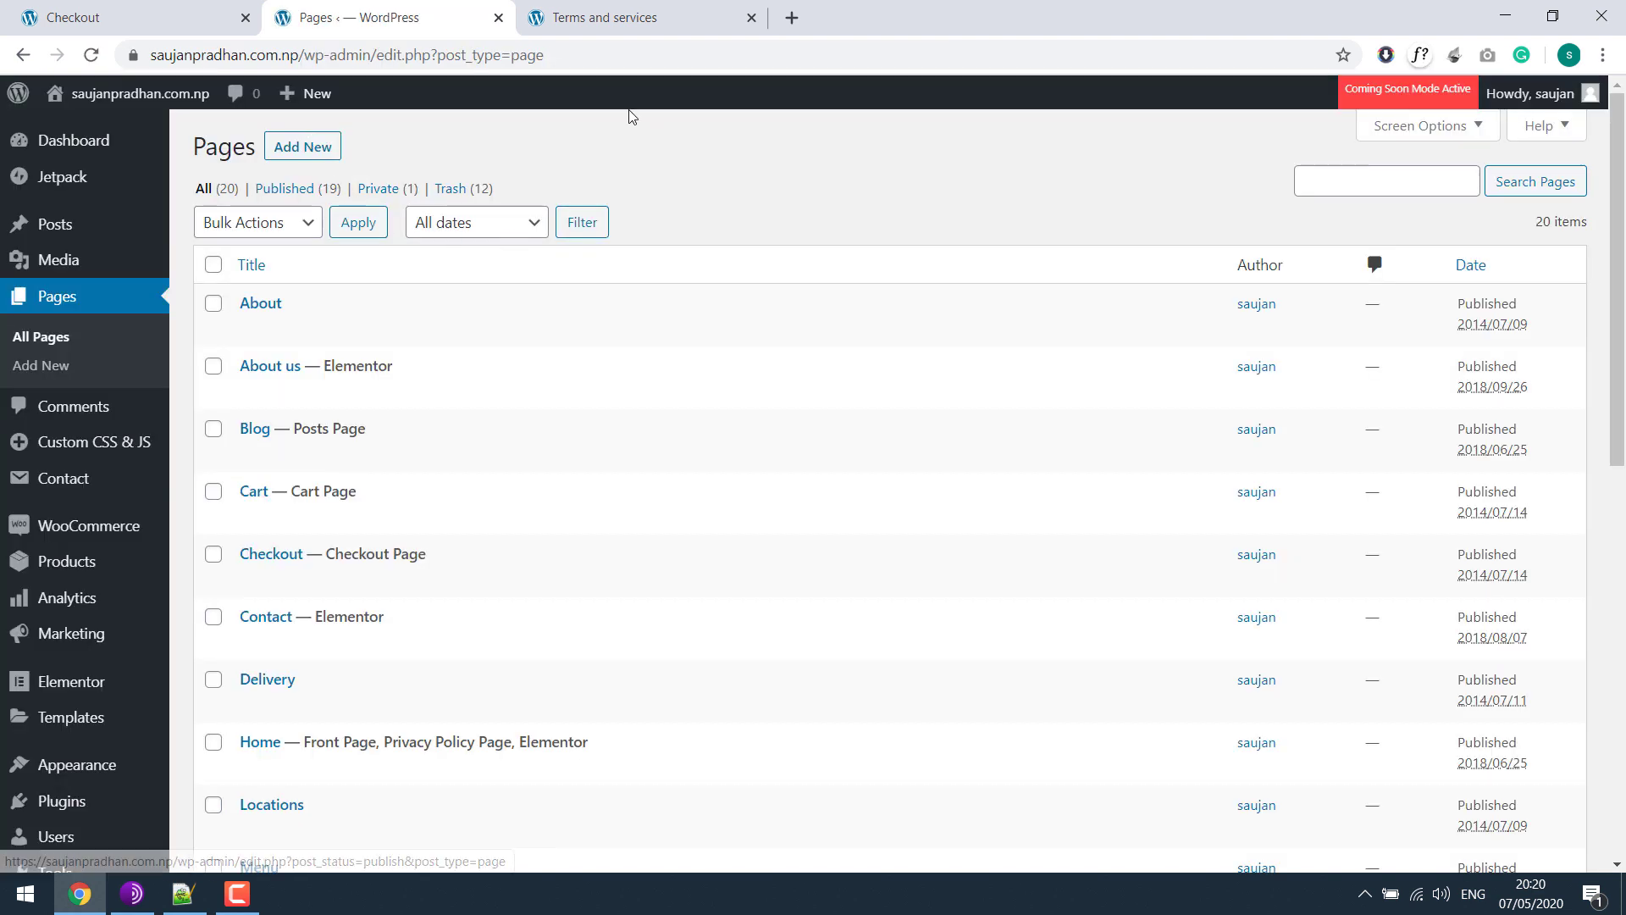
Go from the cart to the live checkout to view the terms checkbox, then switch to the first checkout tab.
left_click(624, 9)
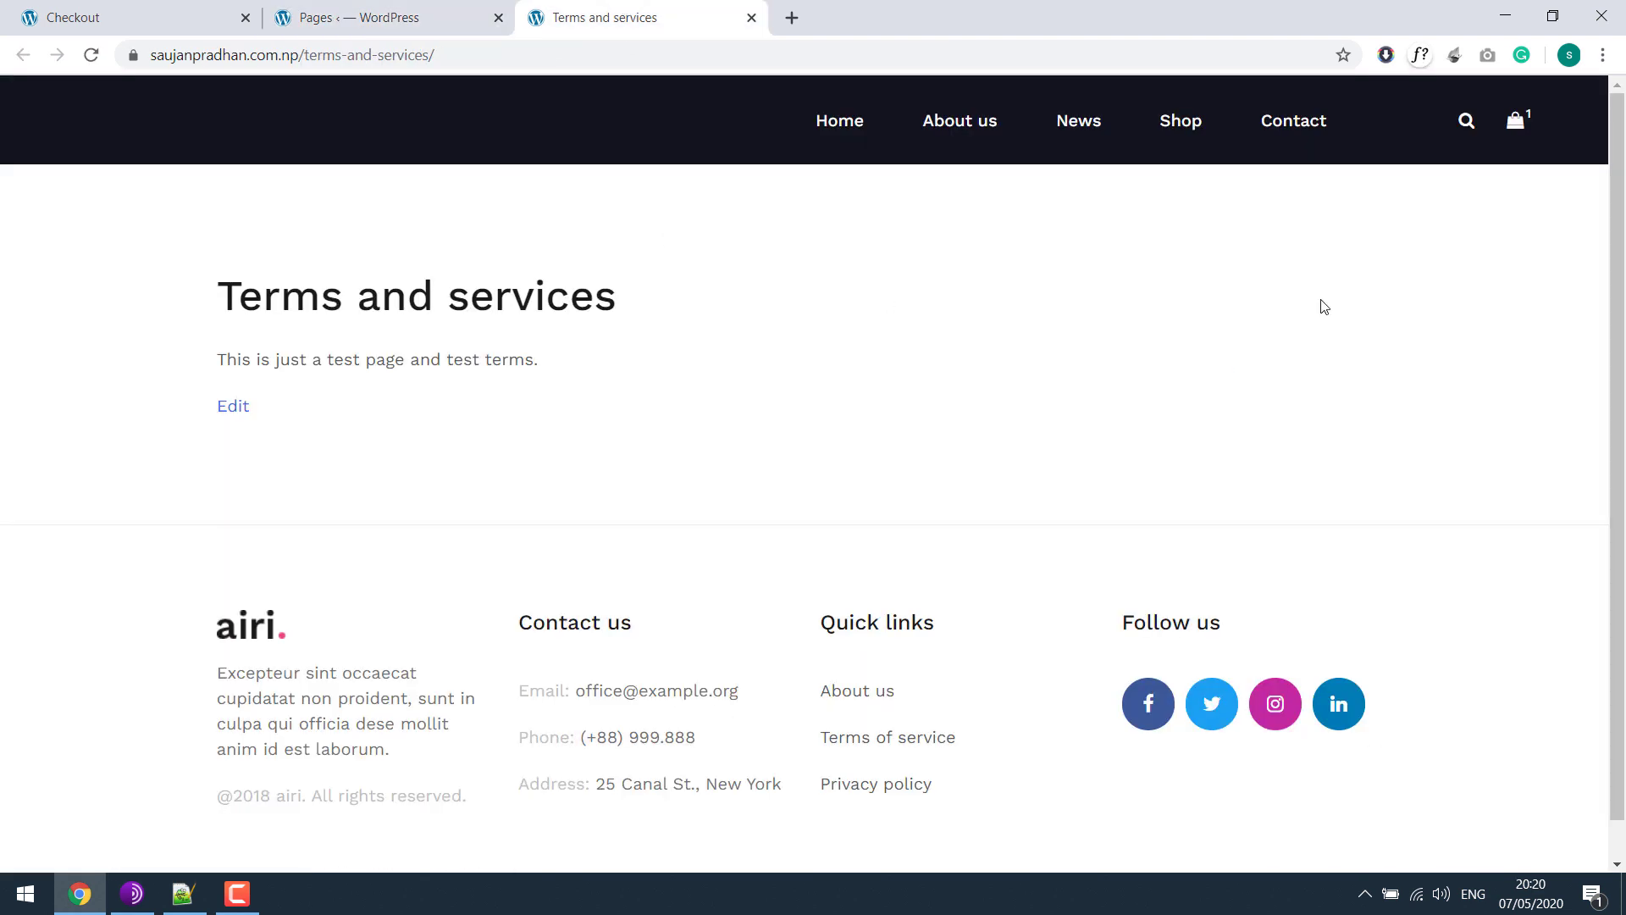
left_click(1522, 119)
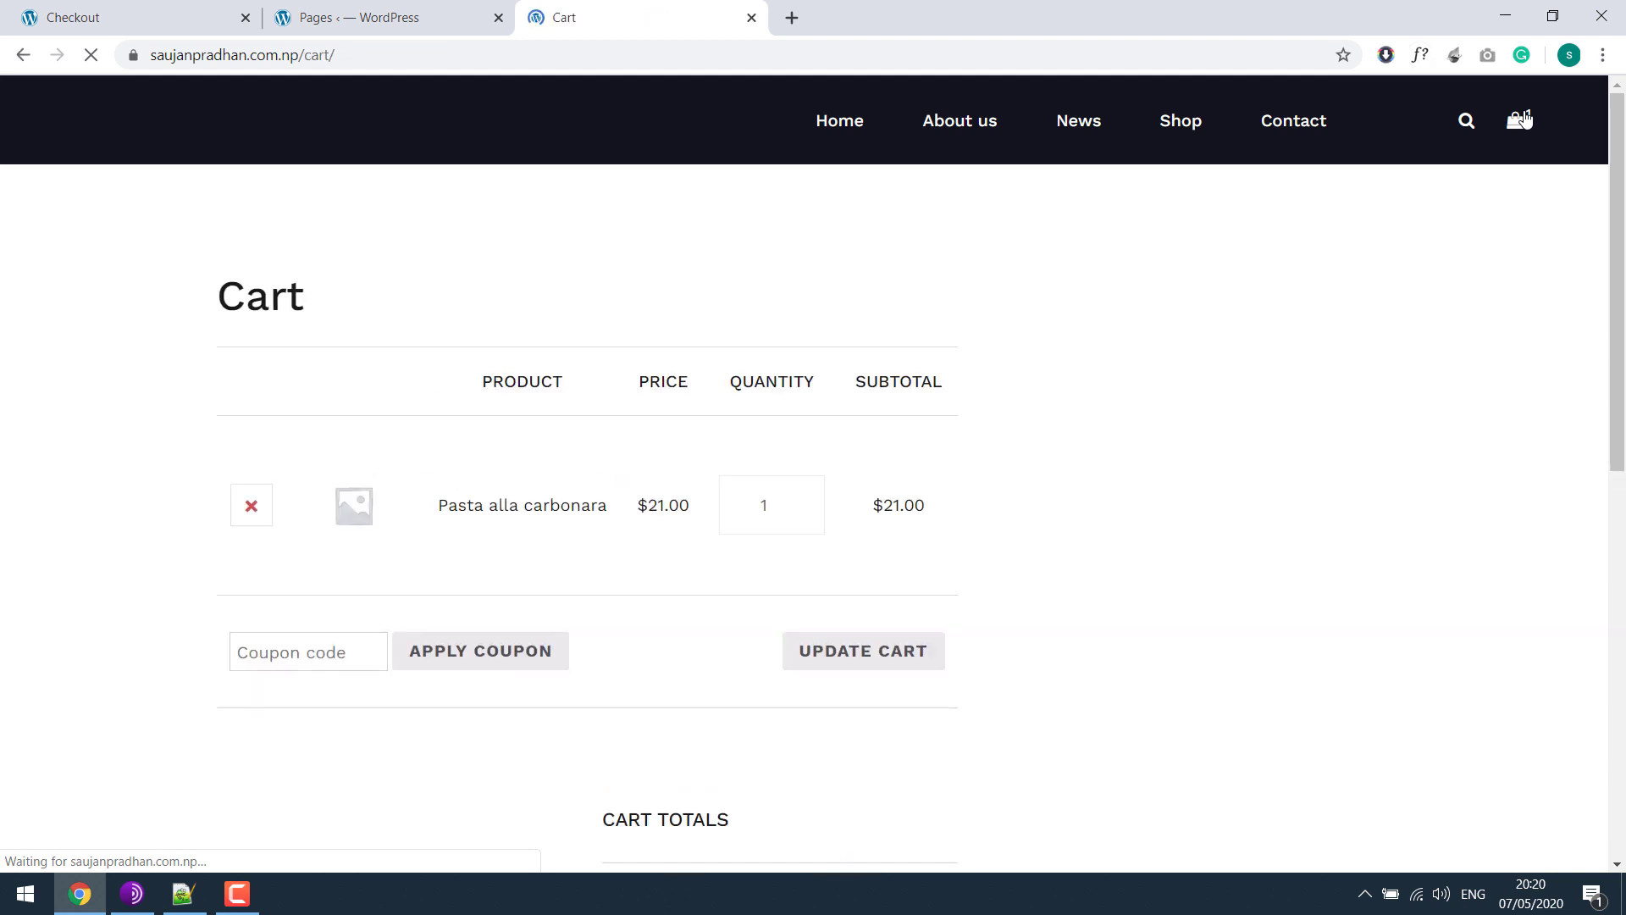
scroll(1005, 567, "down", 6)
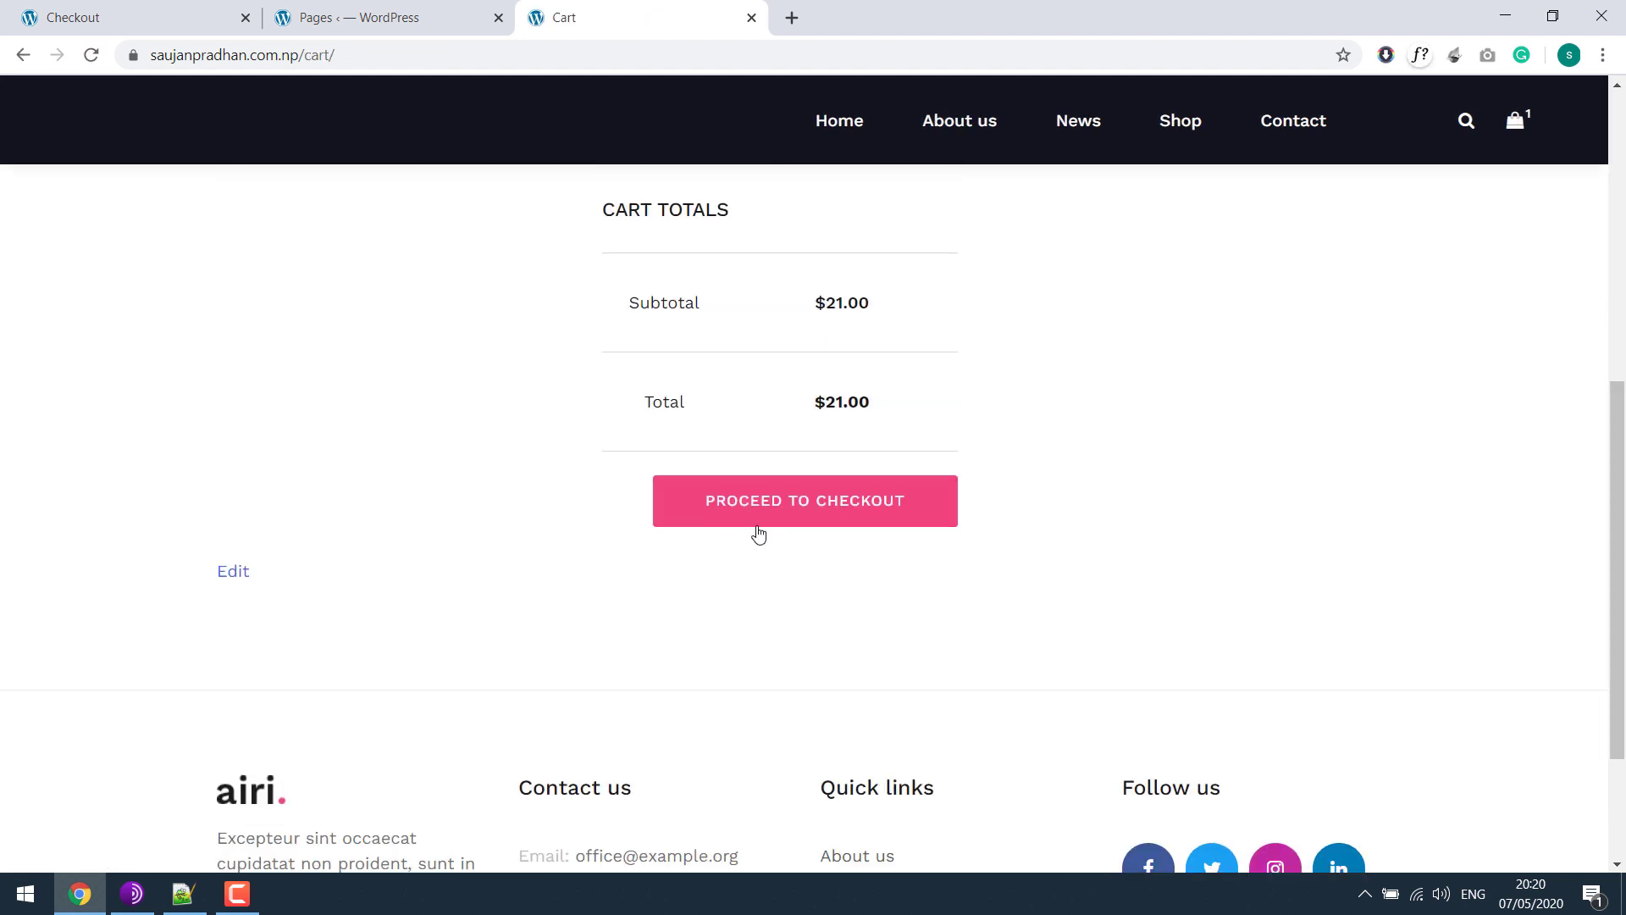
left_click(756, 525)
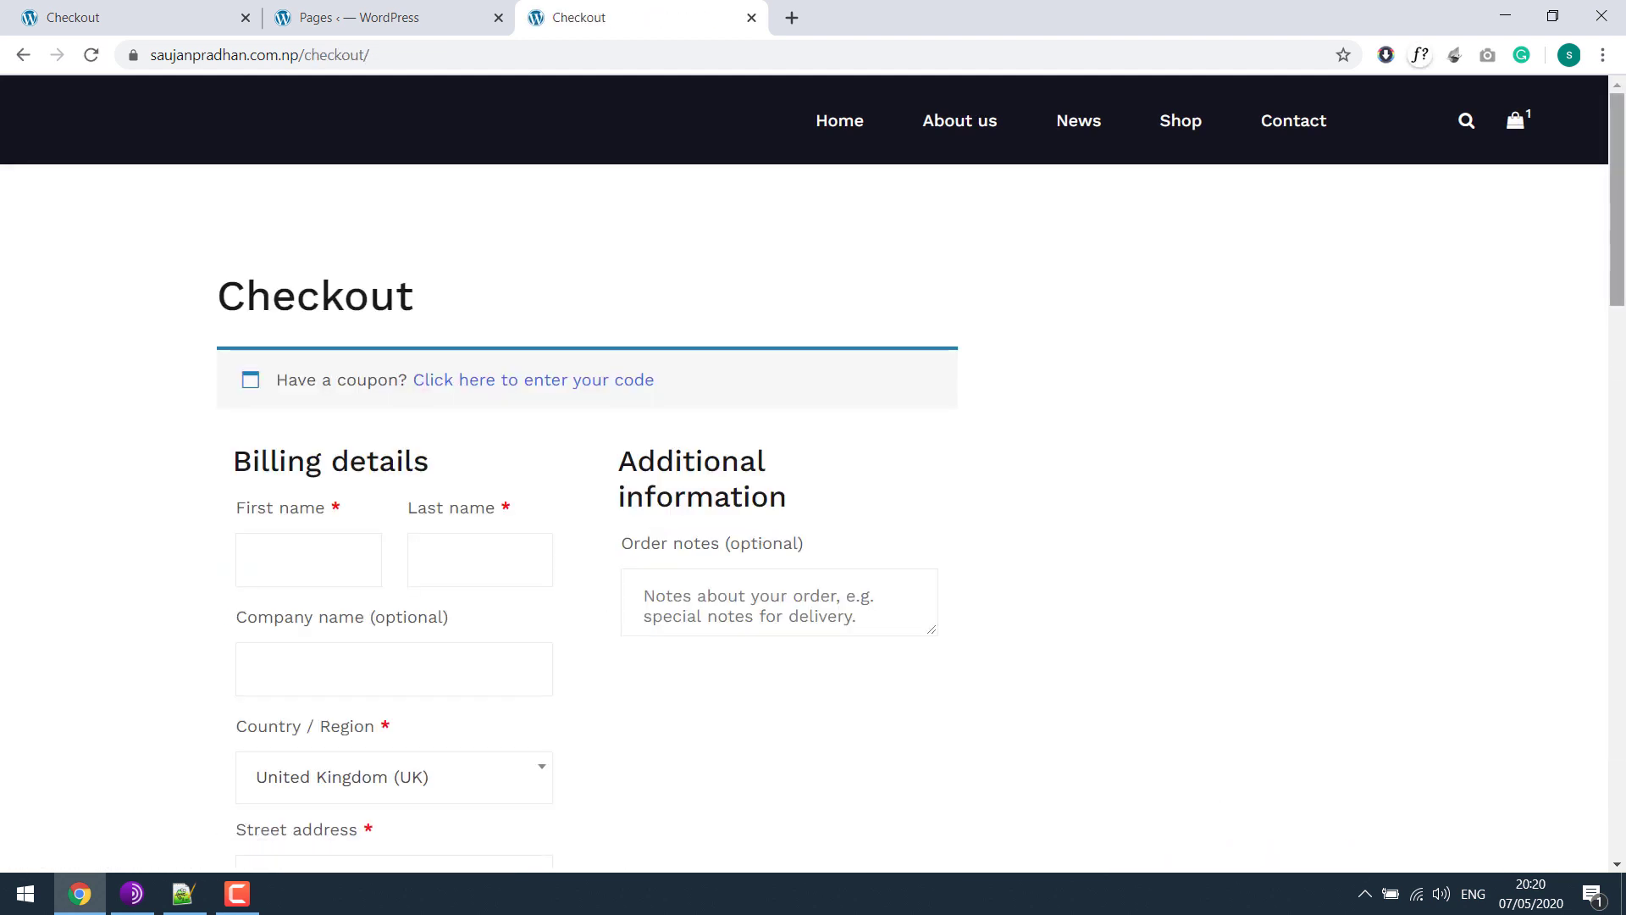
scroll(758, 532, "down", 20)
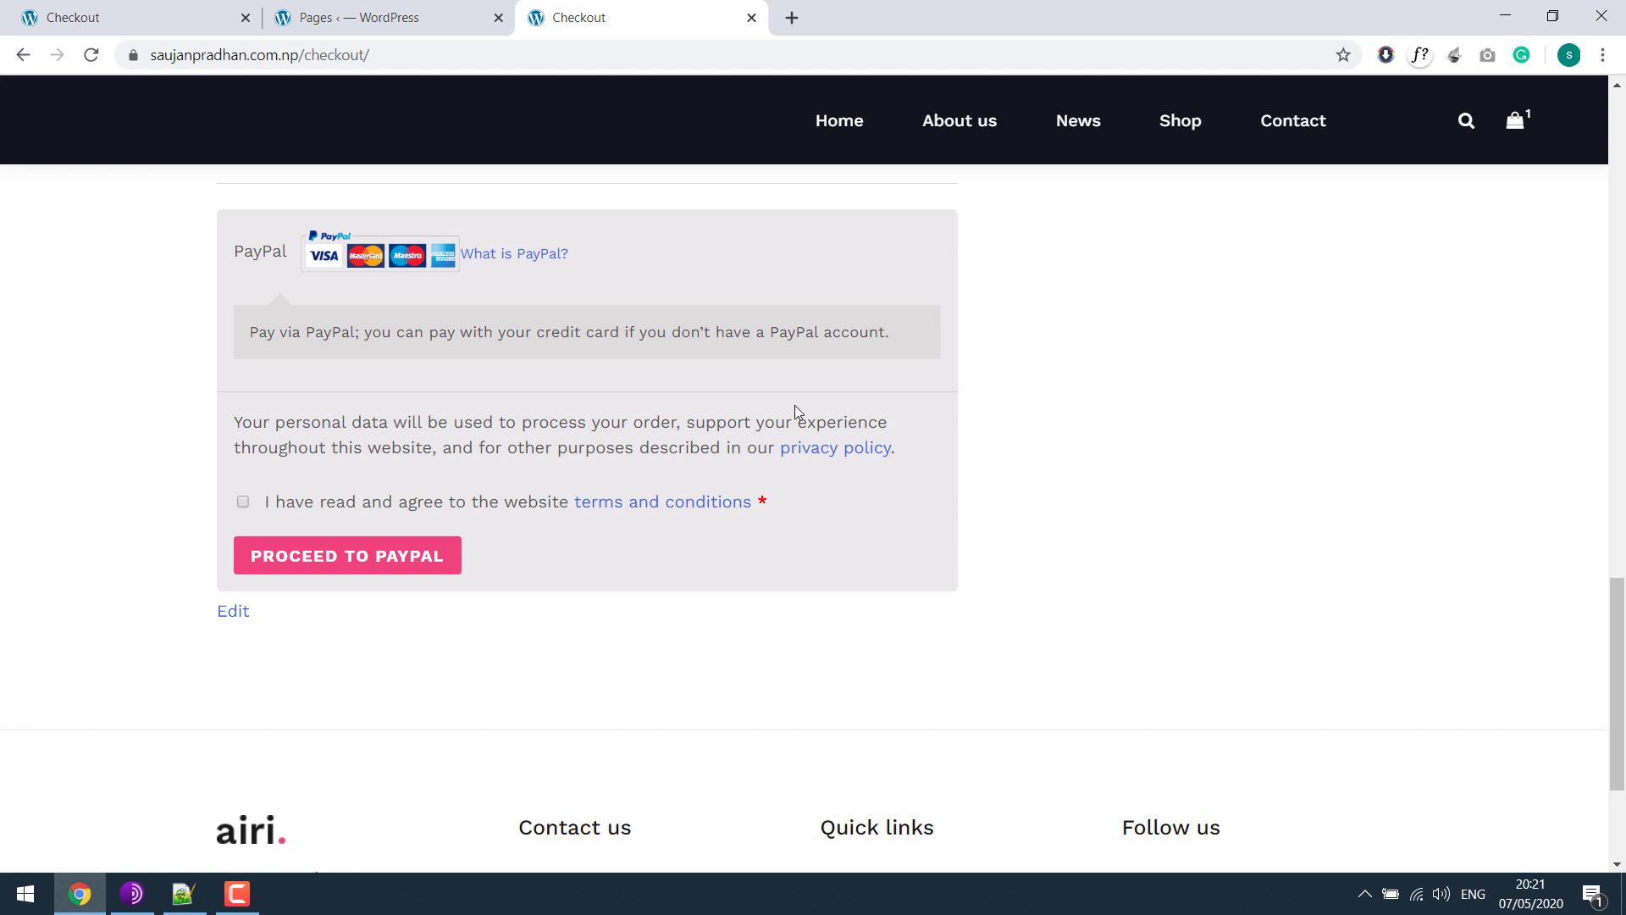
left_click(127, 21)
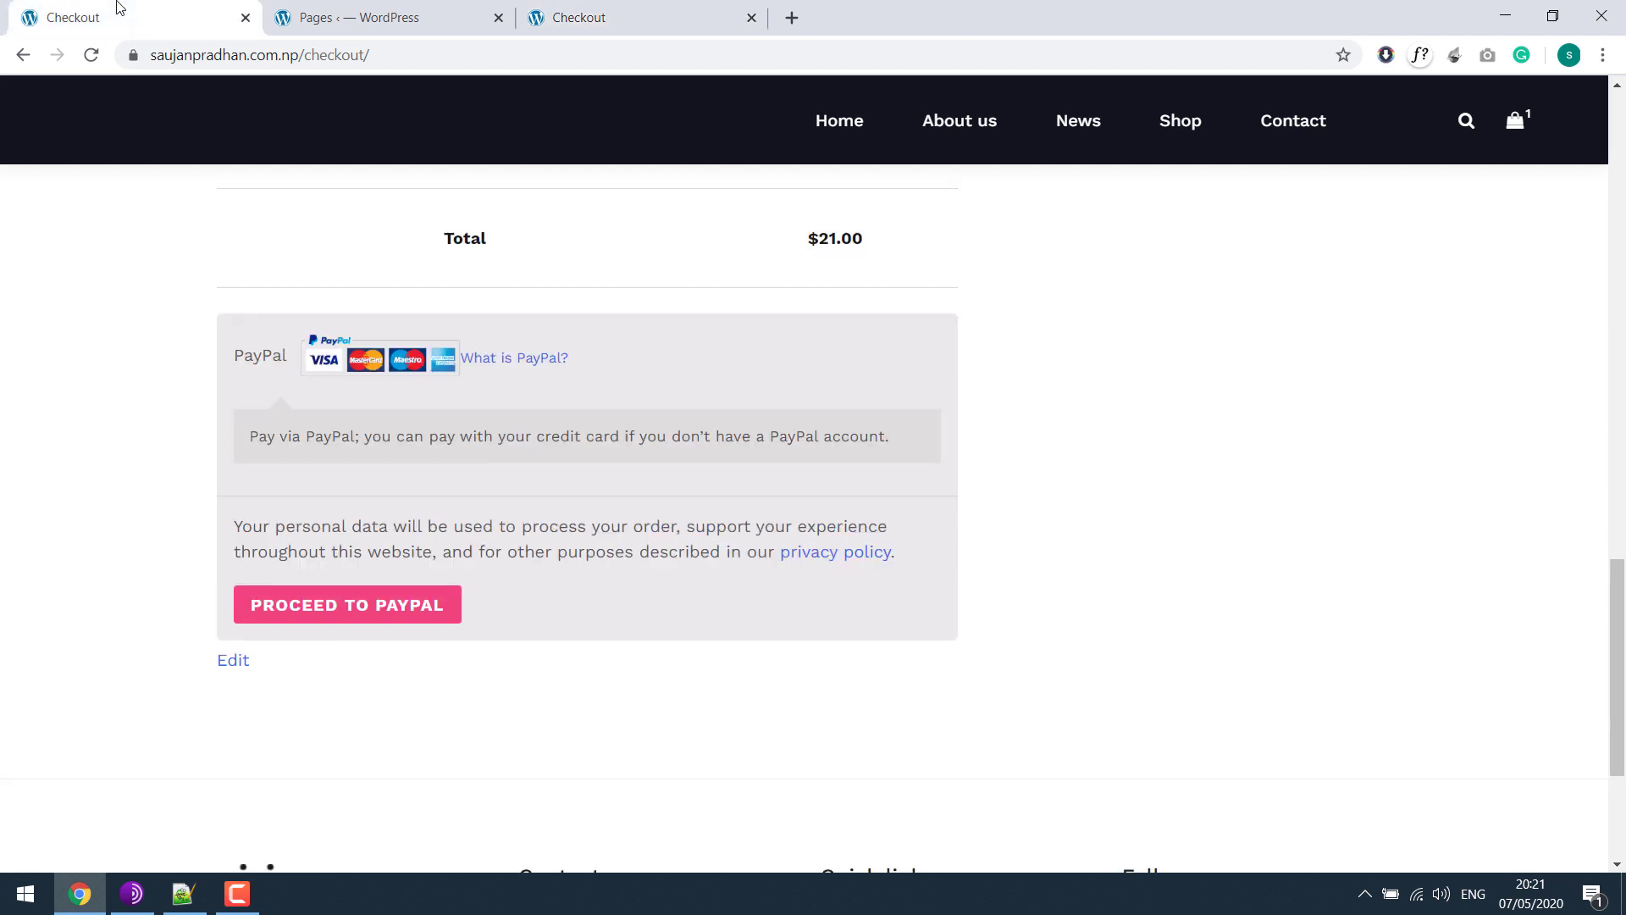
Back in the admin tab, open WooCommerce Settings at Accounts & Privacy.
left_click(417, 11)
mouse_move(133, 530)
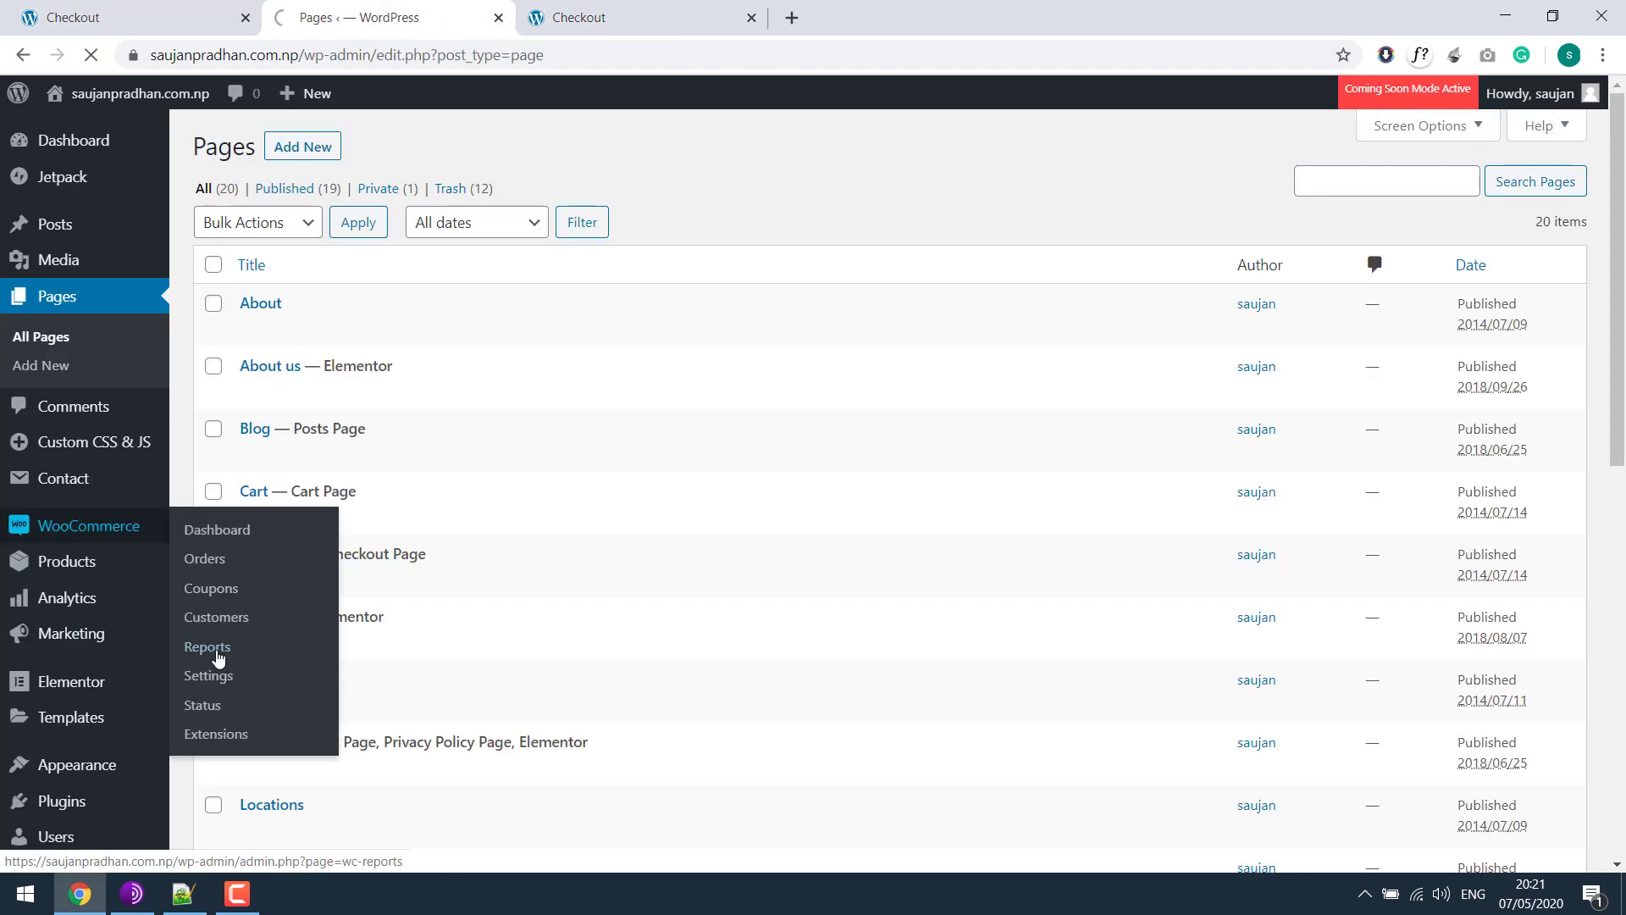
left_click(234, 683)
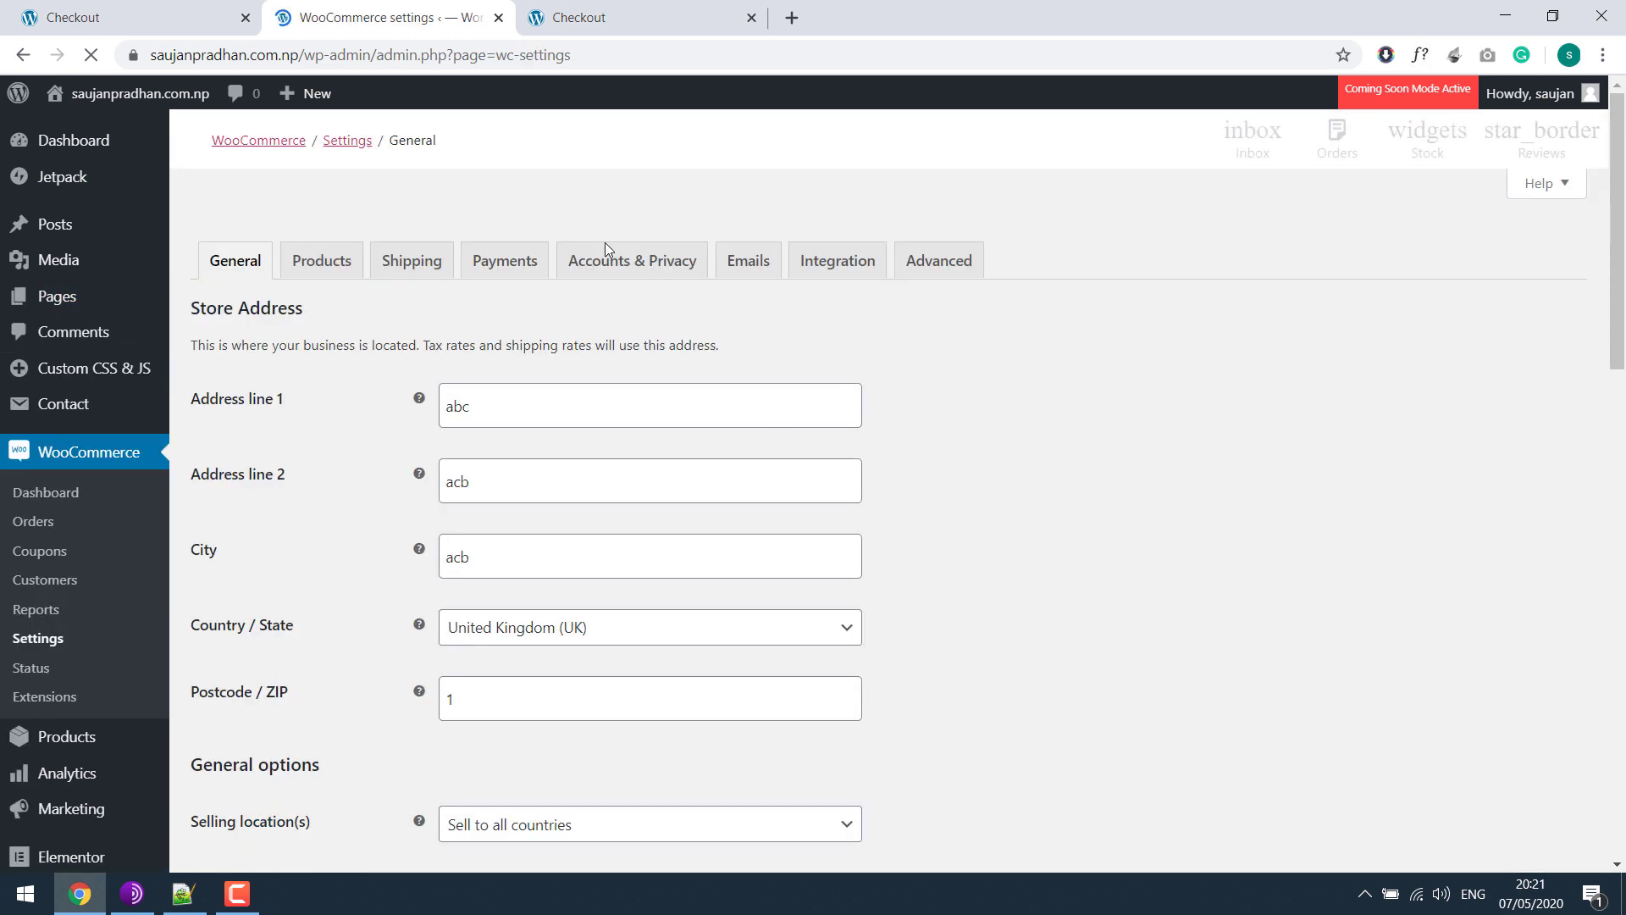
left_click(606, 259)
scroll(1022, 402, "down", 10)
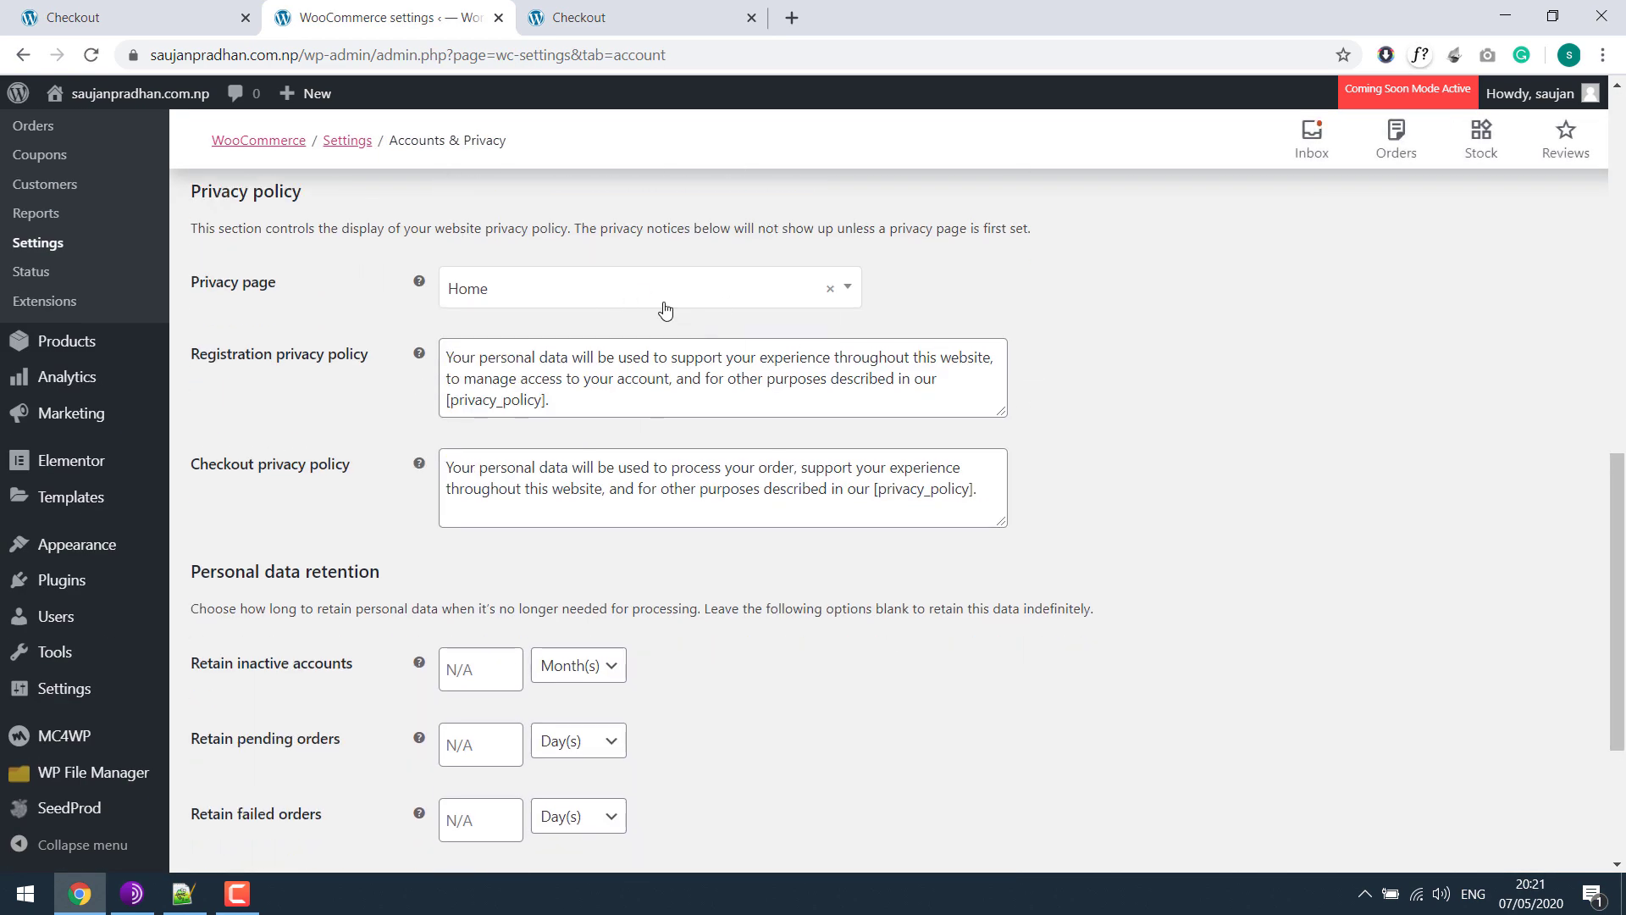
Clear Home from the privacy page field, leaving it empty, and save the changes.
left_click(660, 298)
left_click(675, 291)
left_click(828, 290)
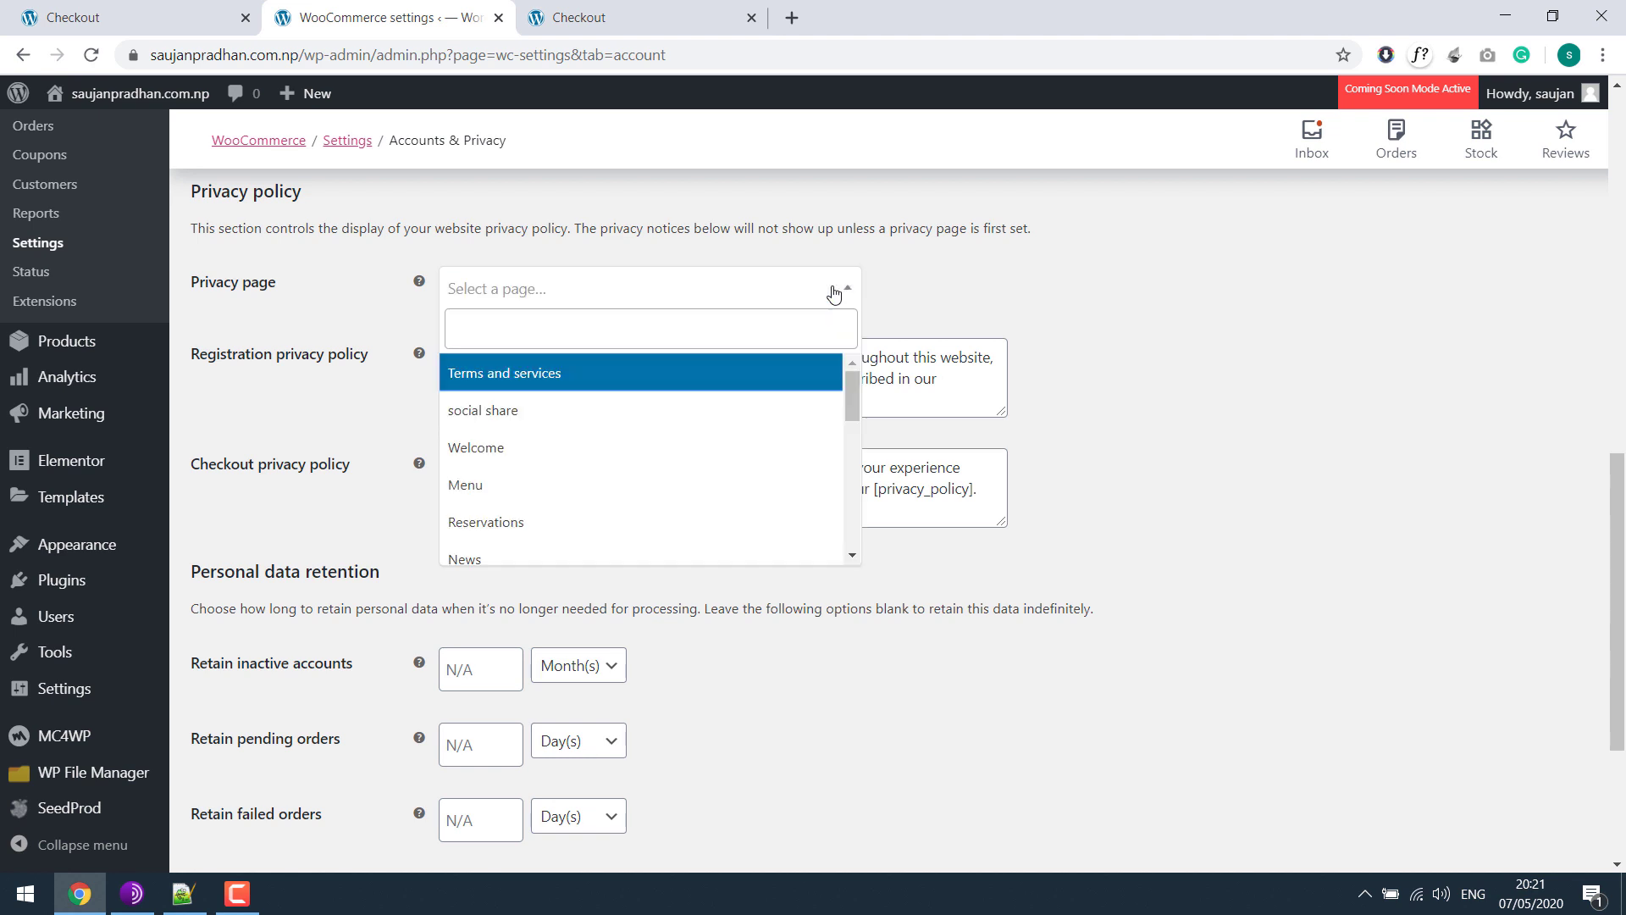
left_click(1097, 320)
scroll(1097, 320, "down", 3)
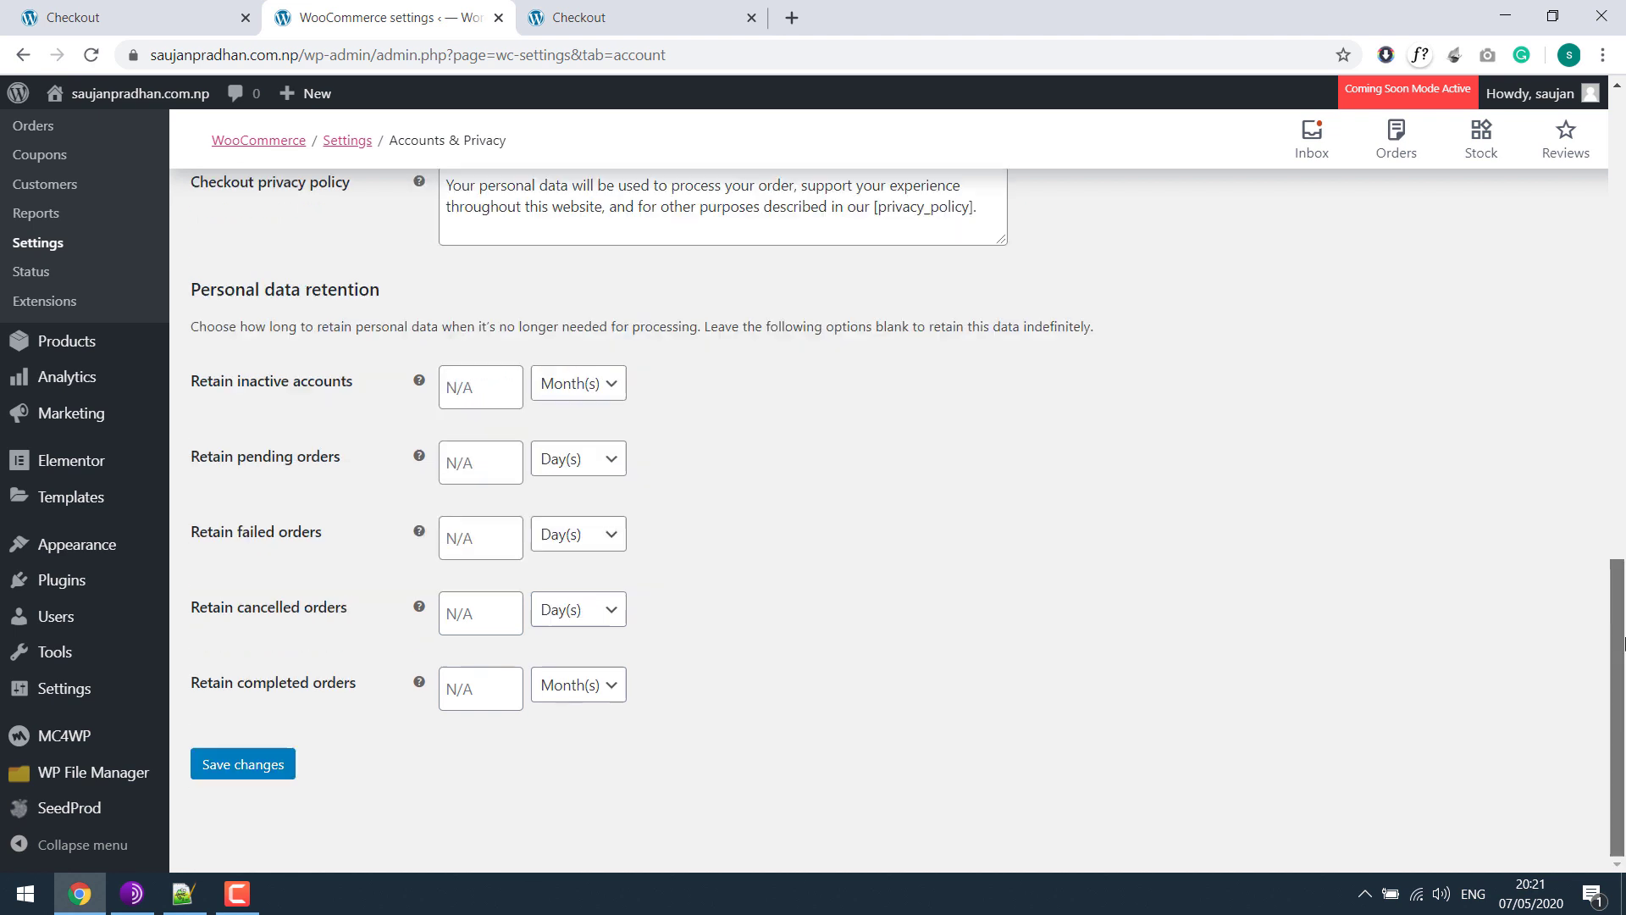
left_click(261, 778)
Reload the live checkout tab and tick the 'I have read and agree' terms checkbox.
left_click(584, 17)
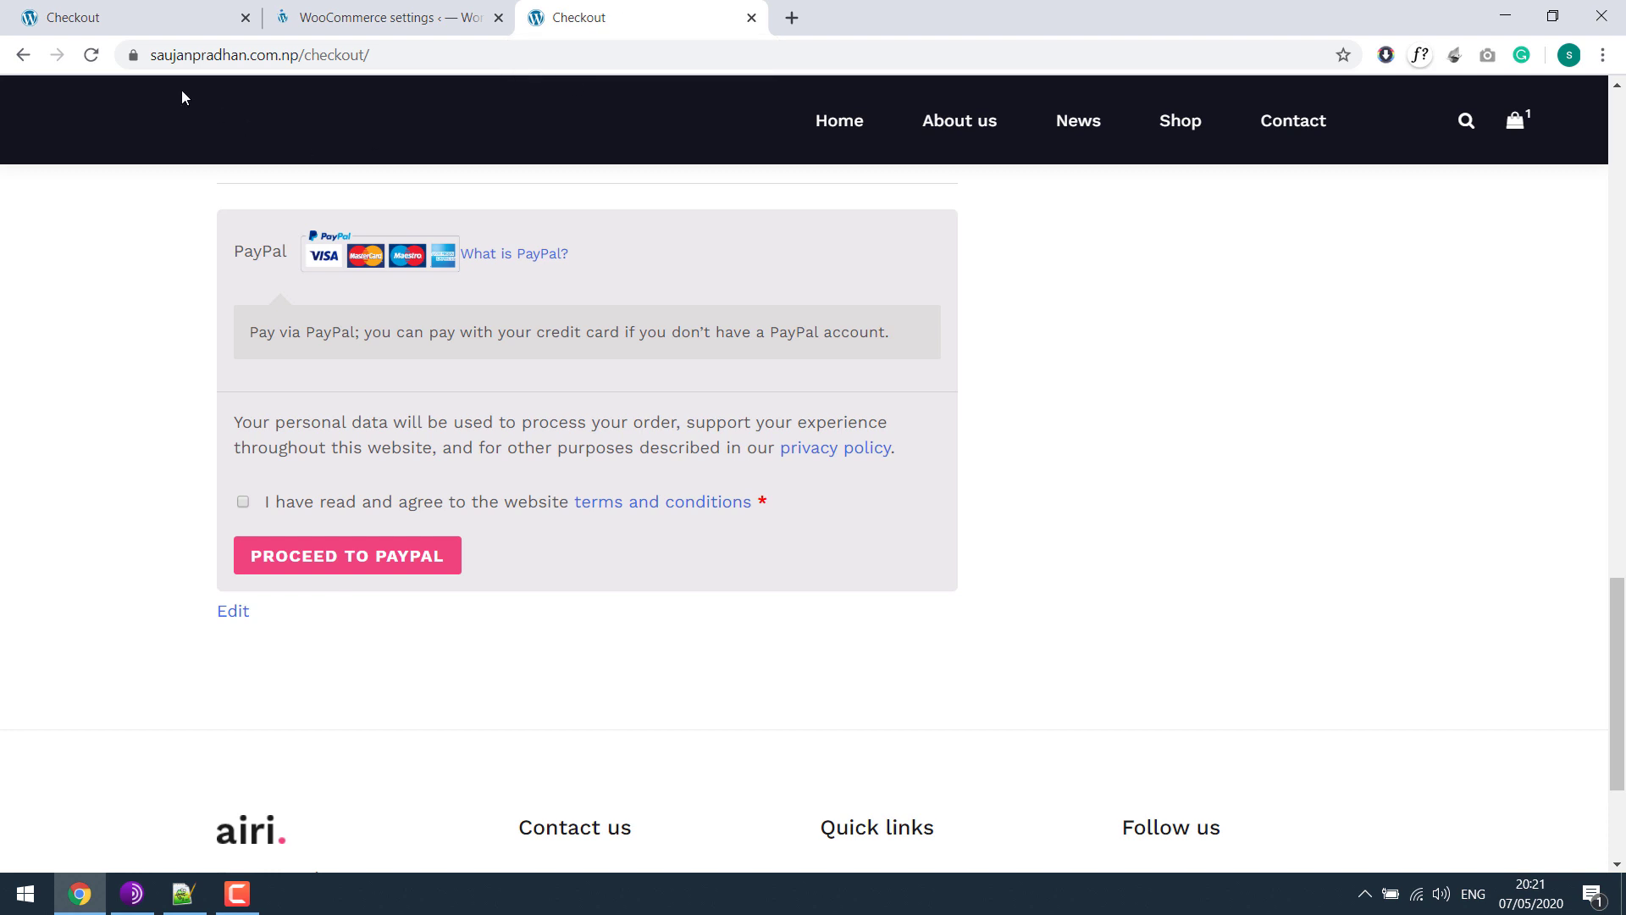
left_click(91, 55)
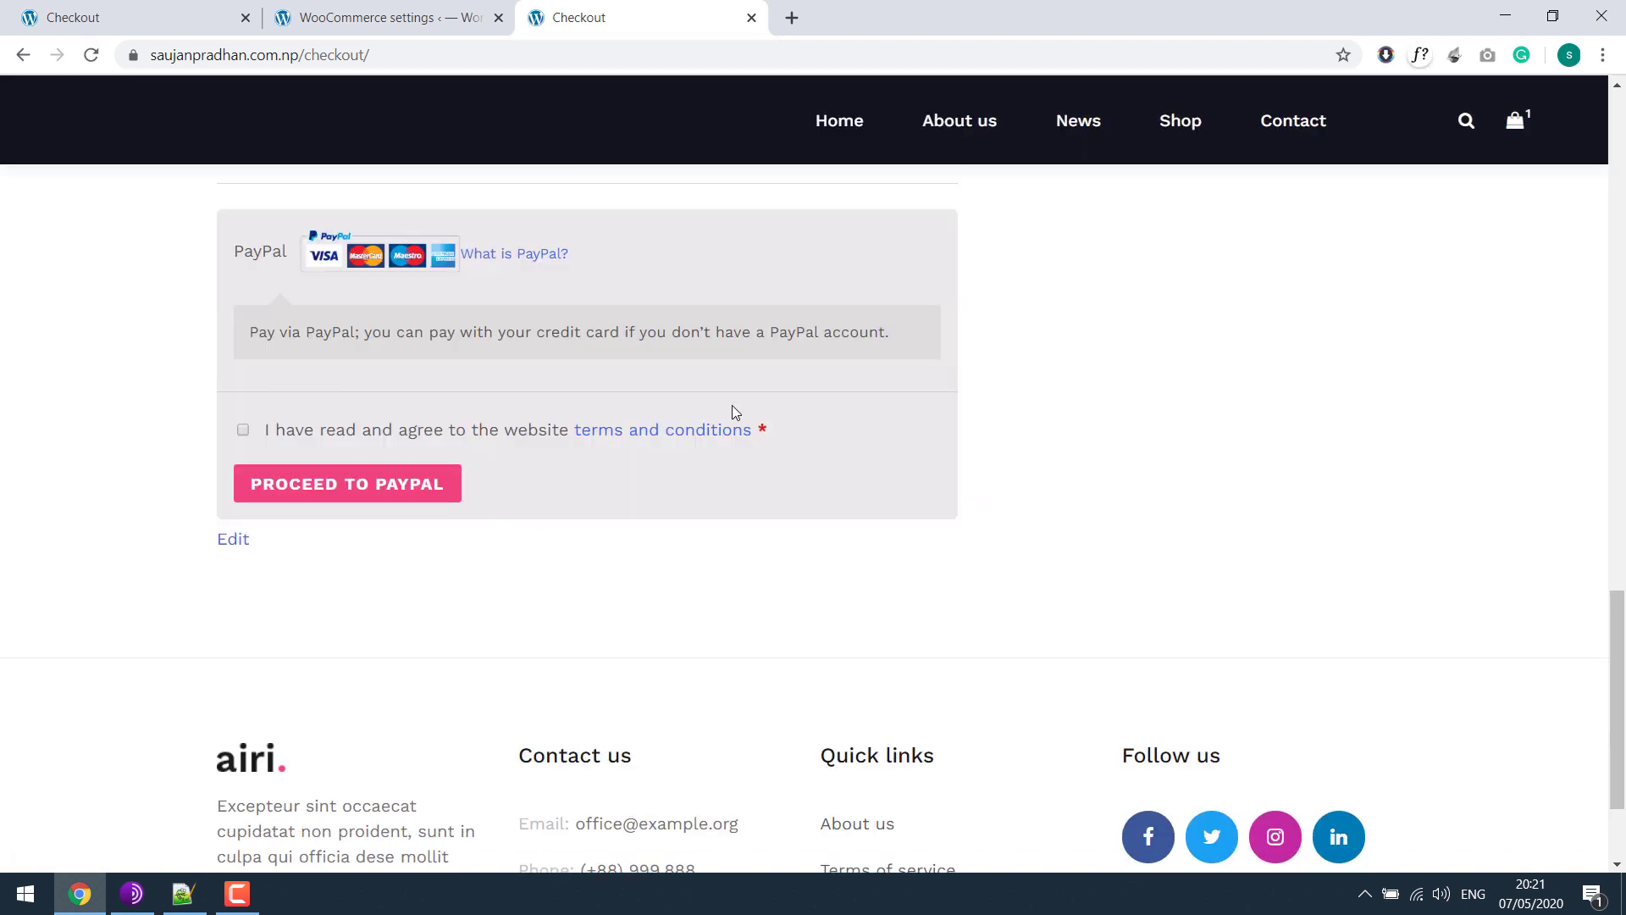
left_click(669, 434)
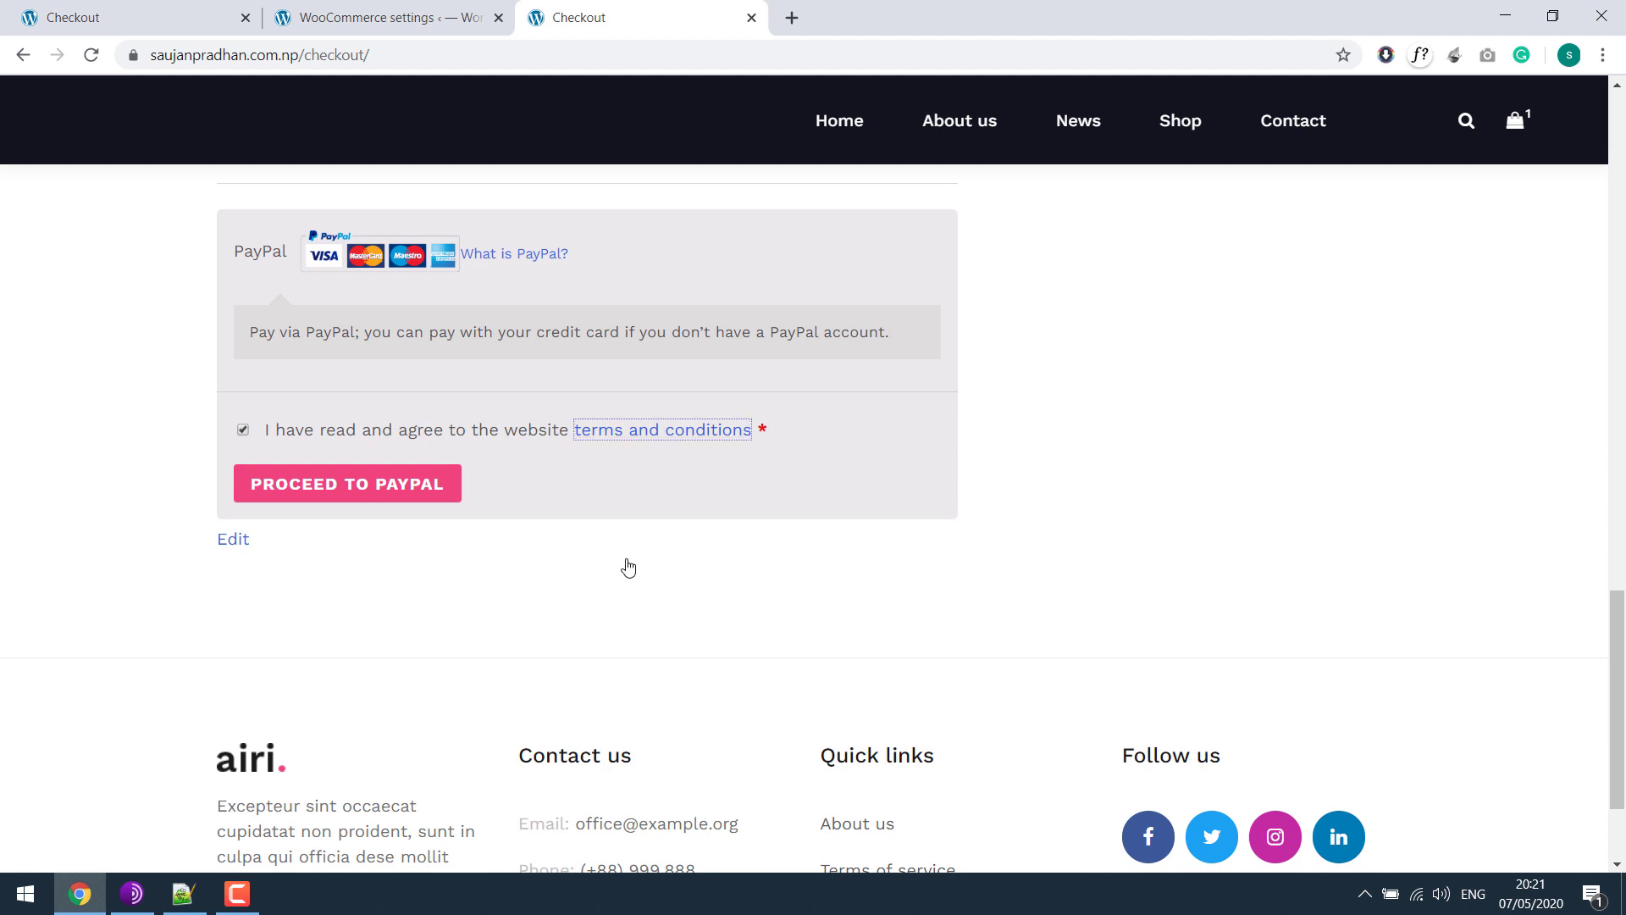